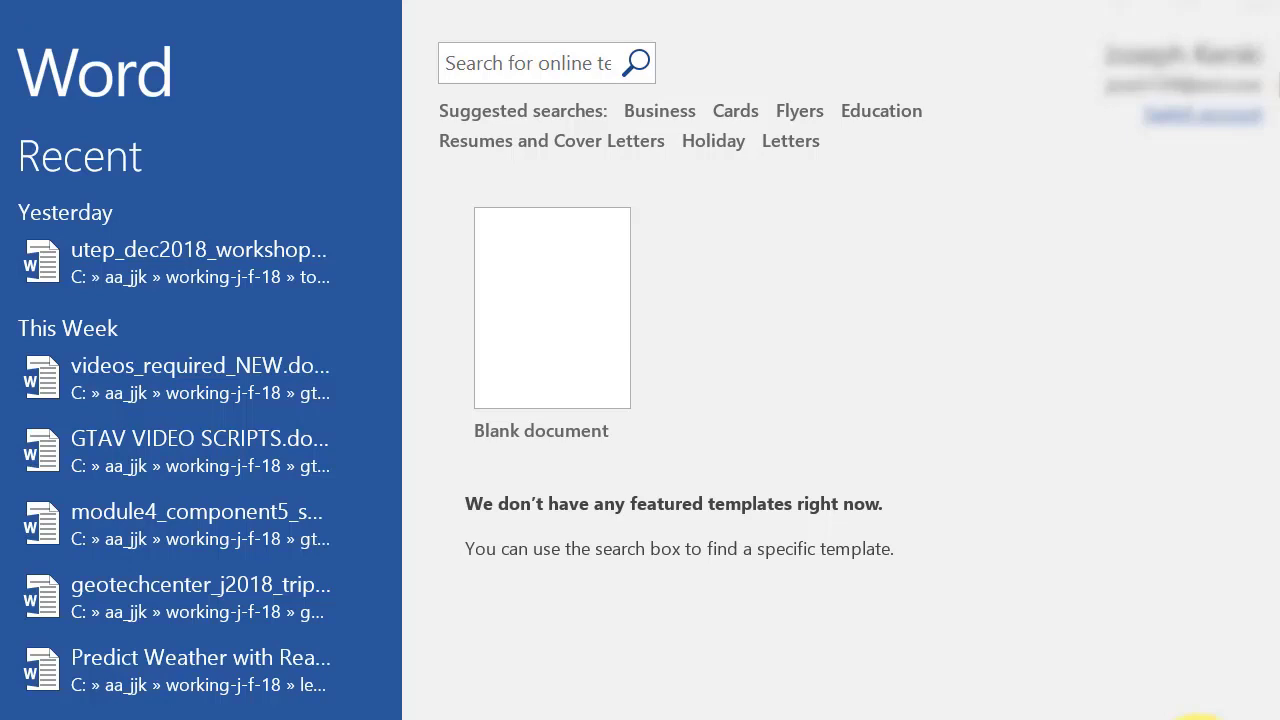
Start a labels mail merge in a new blank document
left_click(578, 333)
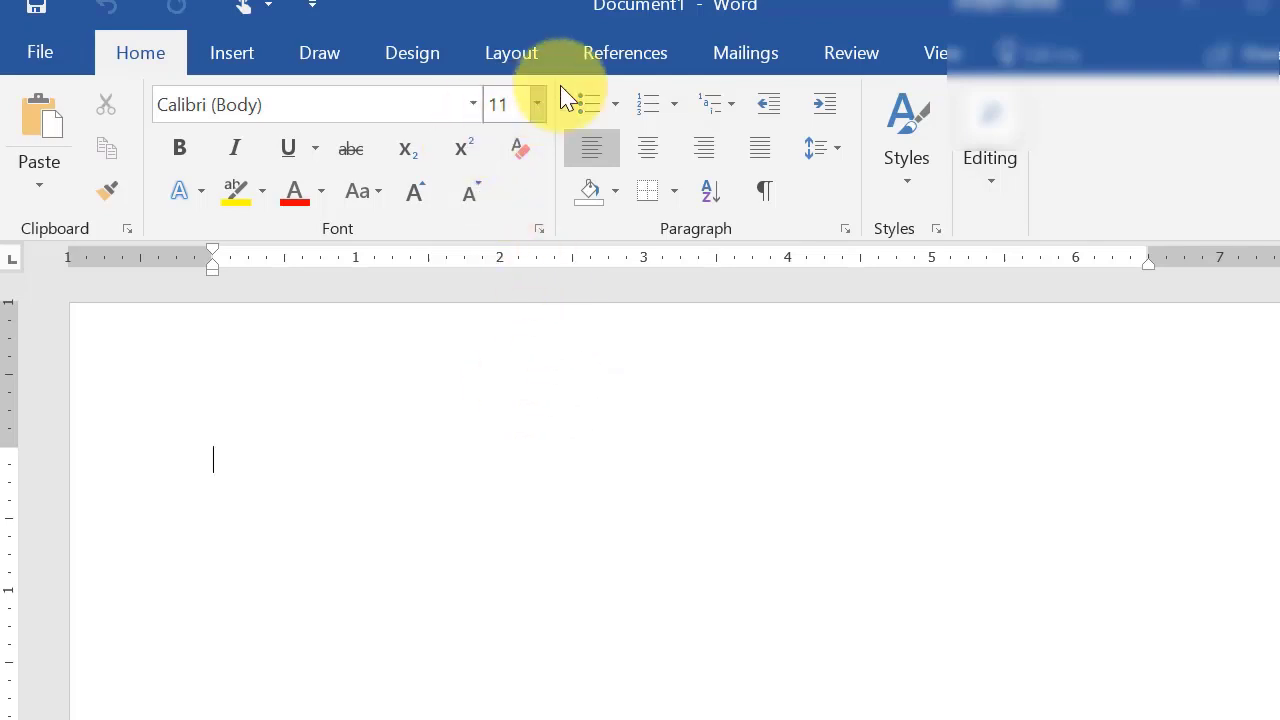
left_click(757, 58)
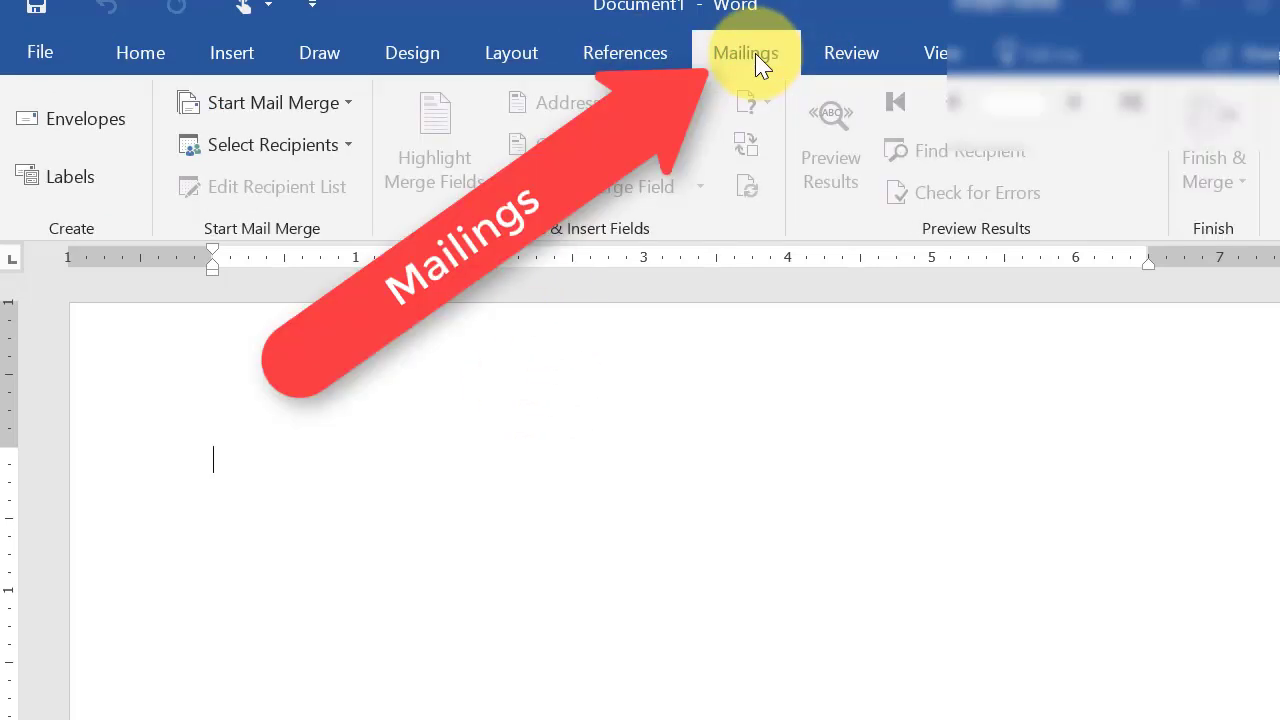
left_click(257, 112)
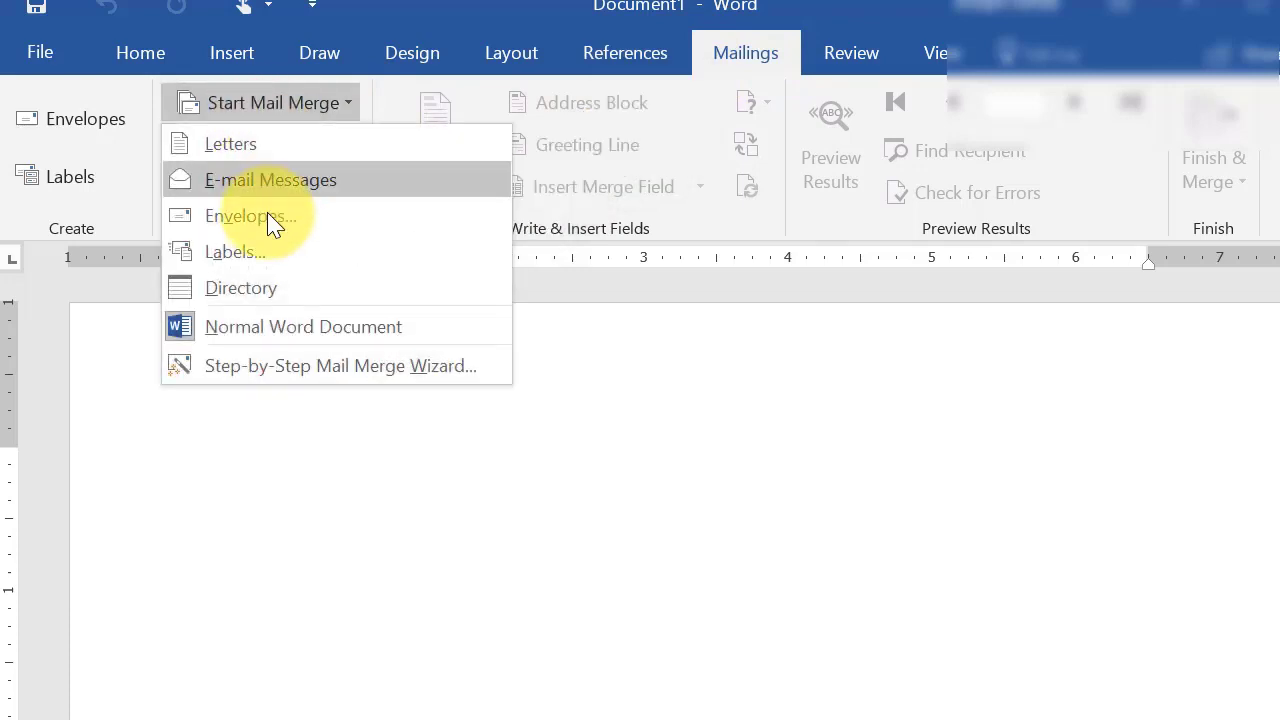
left_click(274, 252)
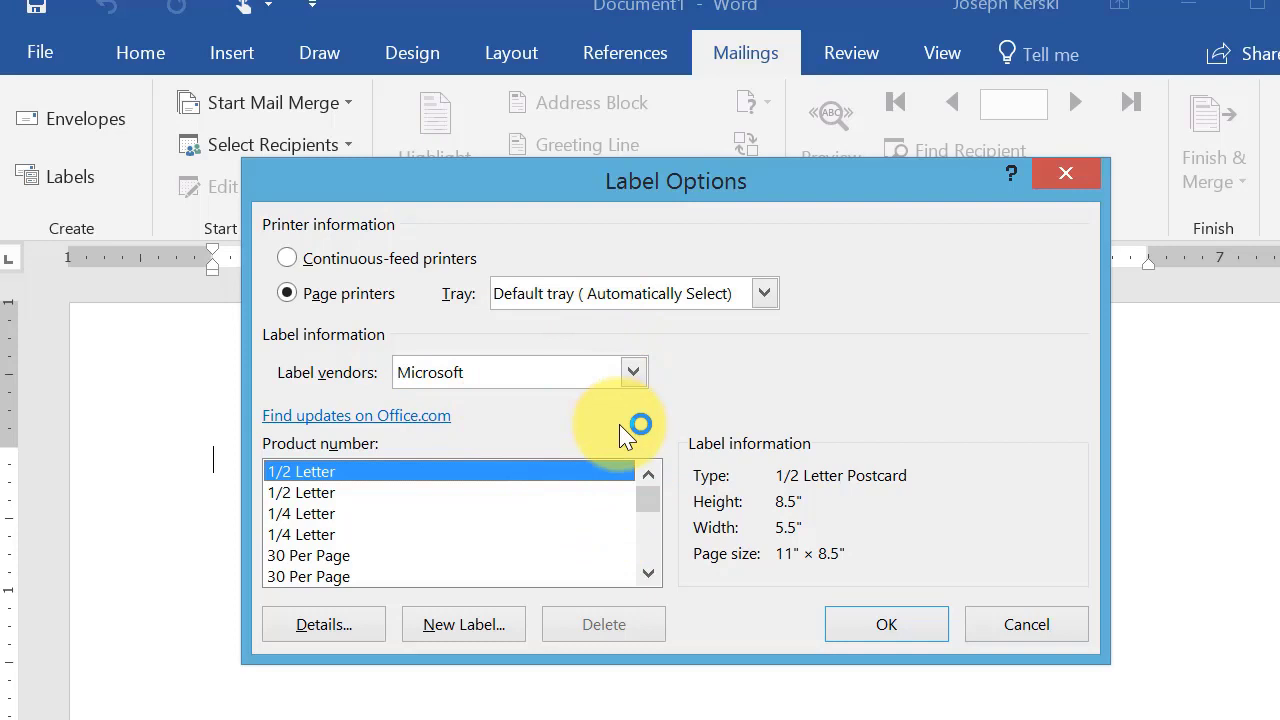
In Label Options, choose vendor Avery US Letter and product 5160 Address Labels
left_click(648, 574)
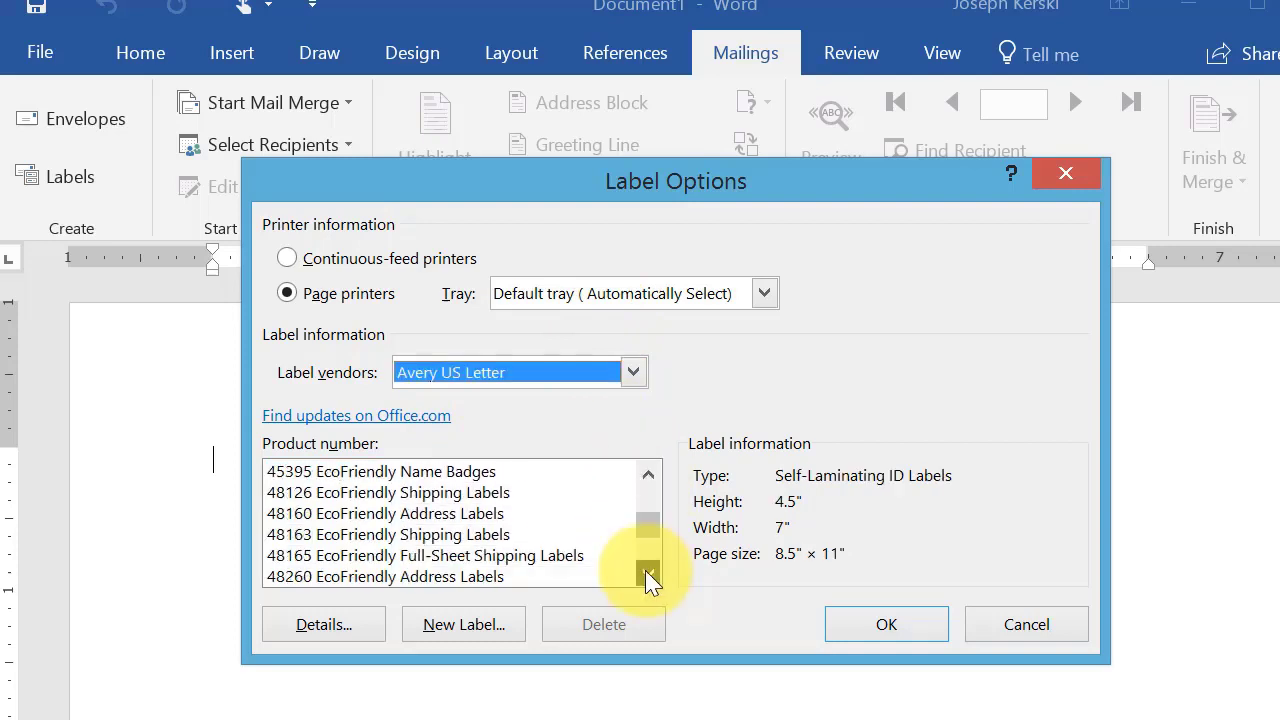
left_click(648, 574)
left_click(646, 573)
left_click(646, 573)
left_click(646, 573)
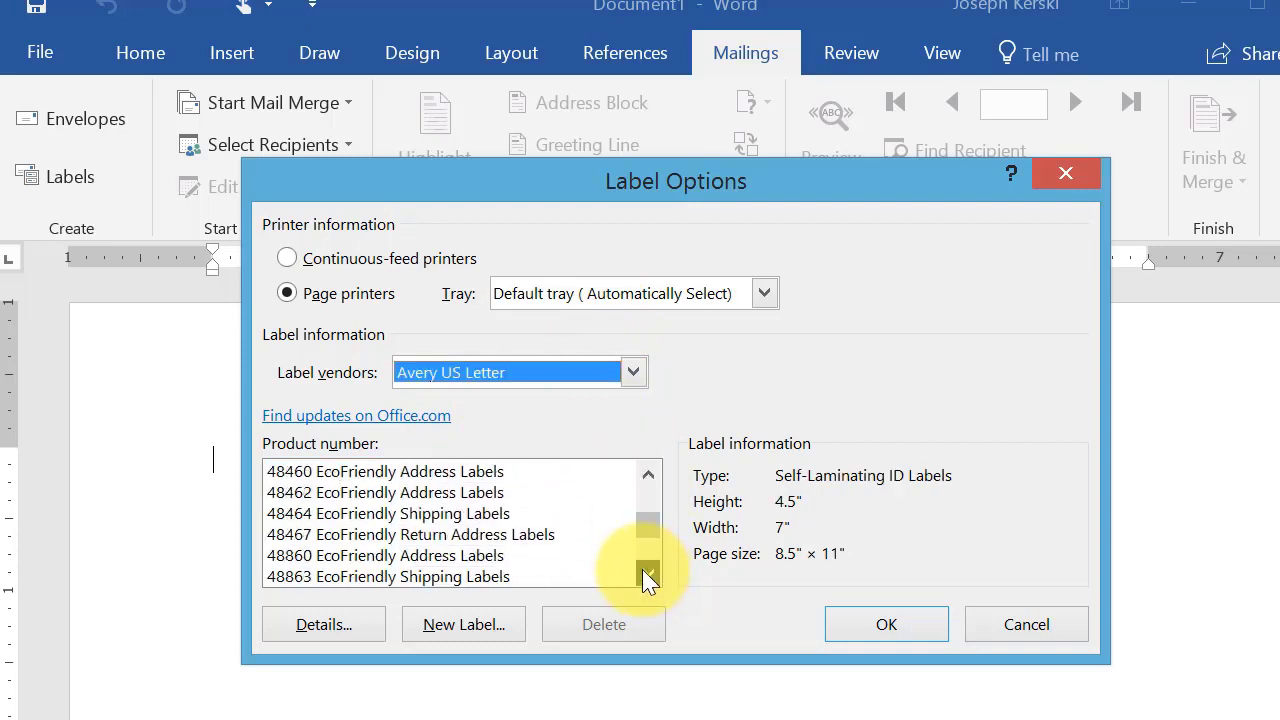
left_click(646, 573)
left_click(646, 573)
left_click(646, 573)
left_click(646, 573)
left_click(646, 573)
left_click(646, 573)
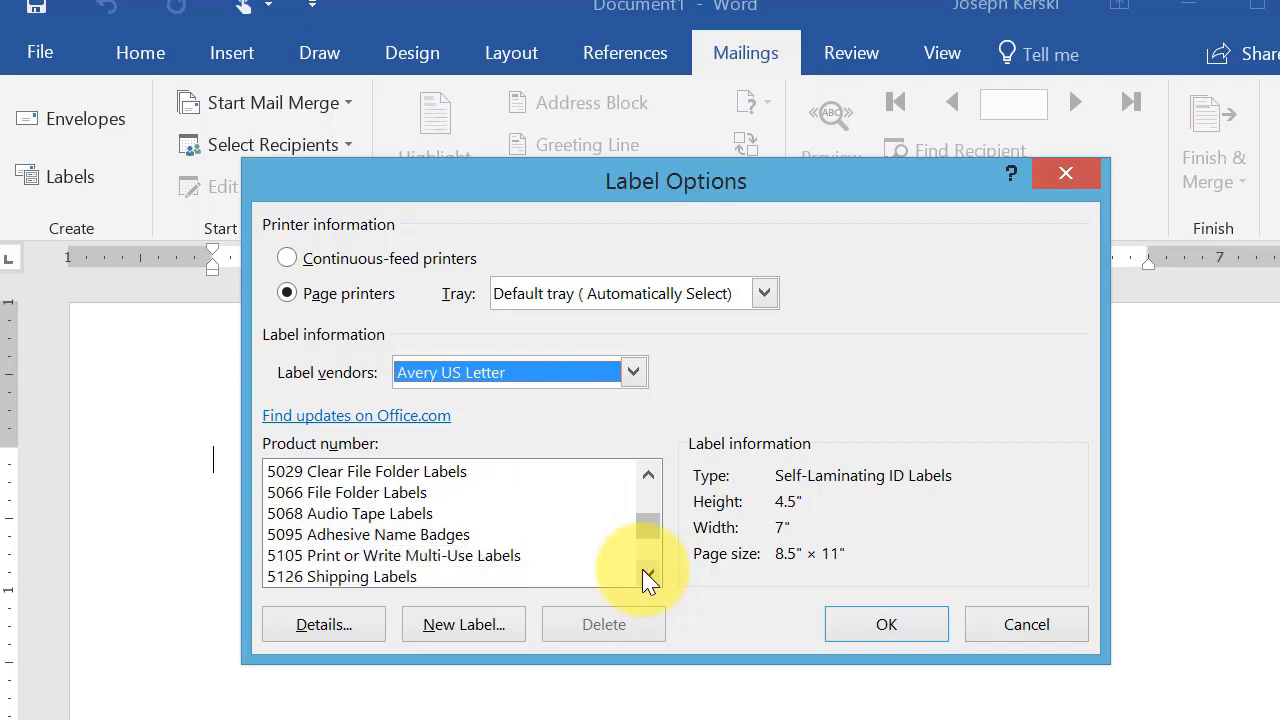
left_click(646, 573)
left_click(646, 573)
double_click(646, 573)
left_click(646, 573)
double_click(646, 573)
double_click(646, 573)
left_click(646, 573)
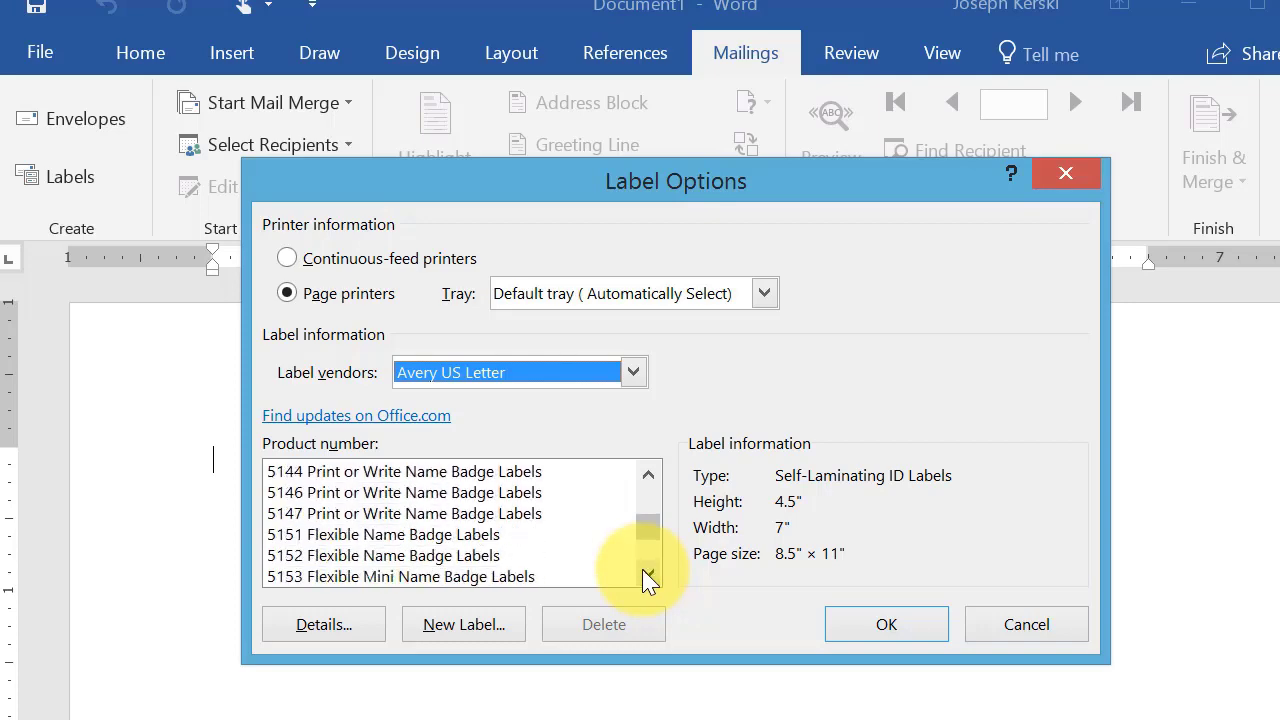
double_click(646, 573)
left_click(646, 573)
left_click(646, 573)
left_click(646, 573)
left_click(646, 573)
left_click(646, 573)
left_click(340, 513)
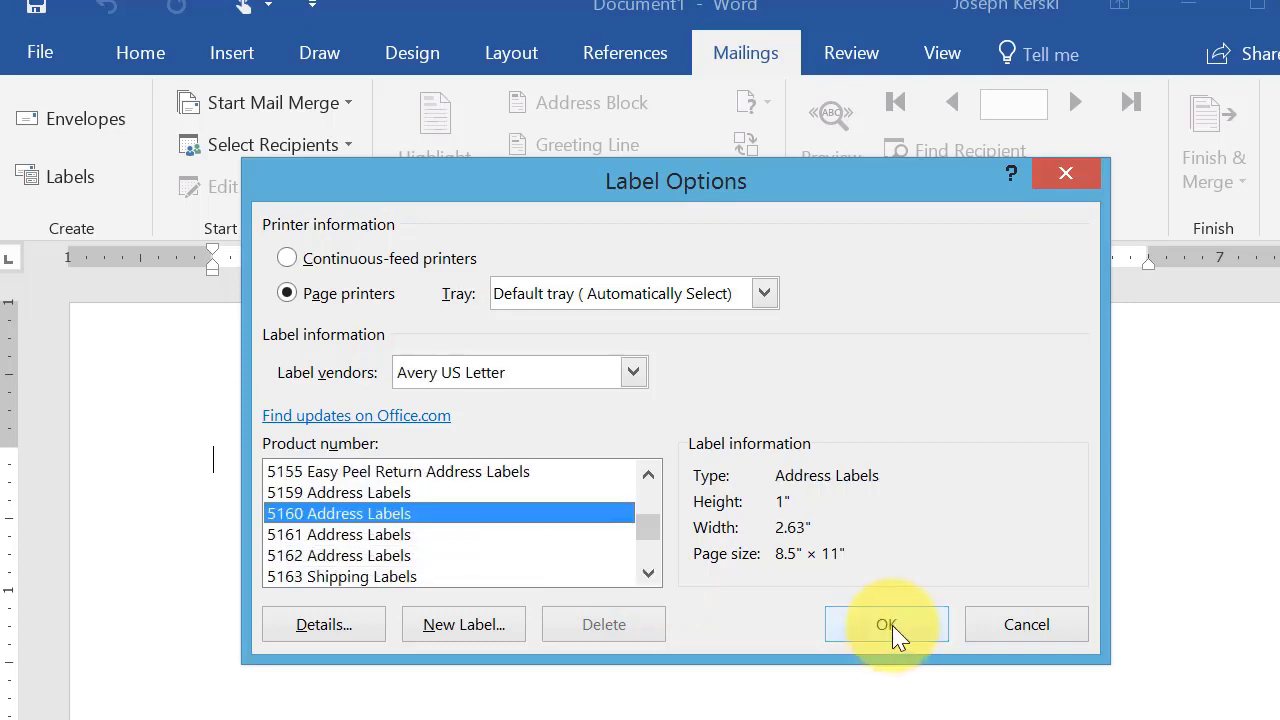
Confirm the 5160 layout and use the existing list's address$ table as recipients
left_click(887, 624)
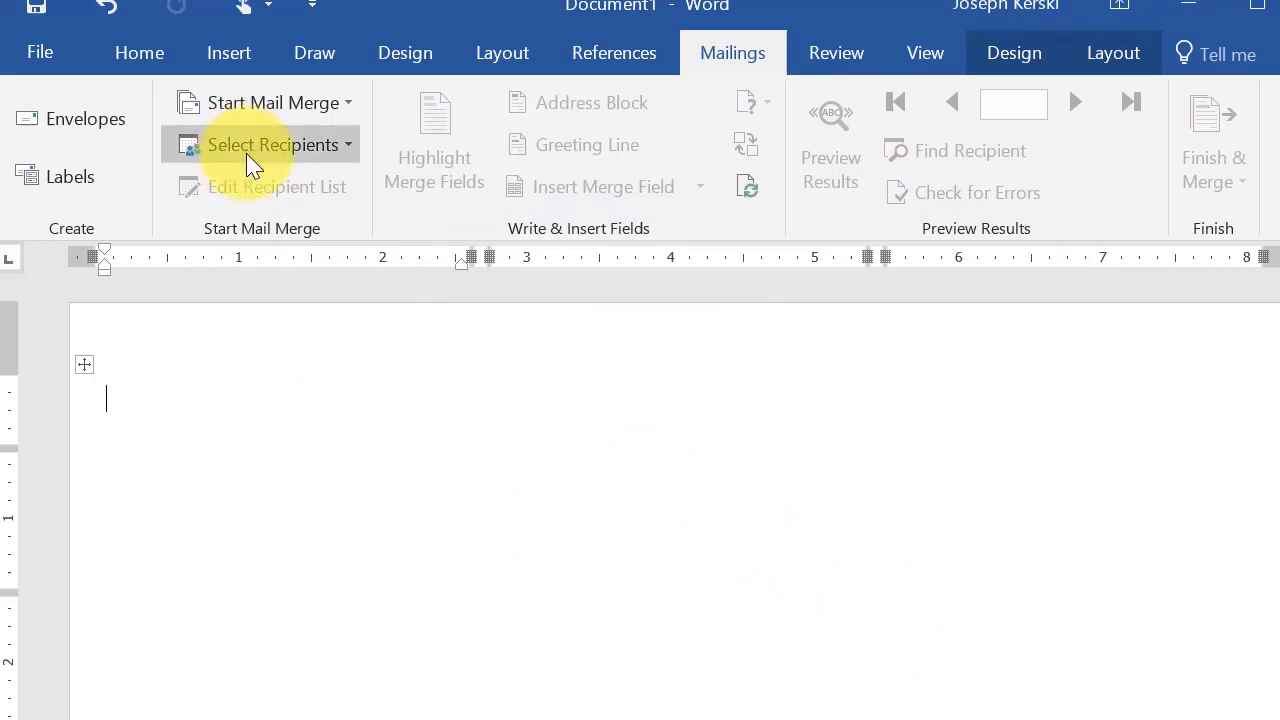
left_click(250, 160)
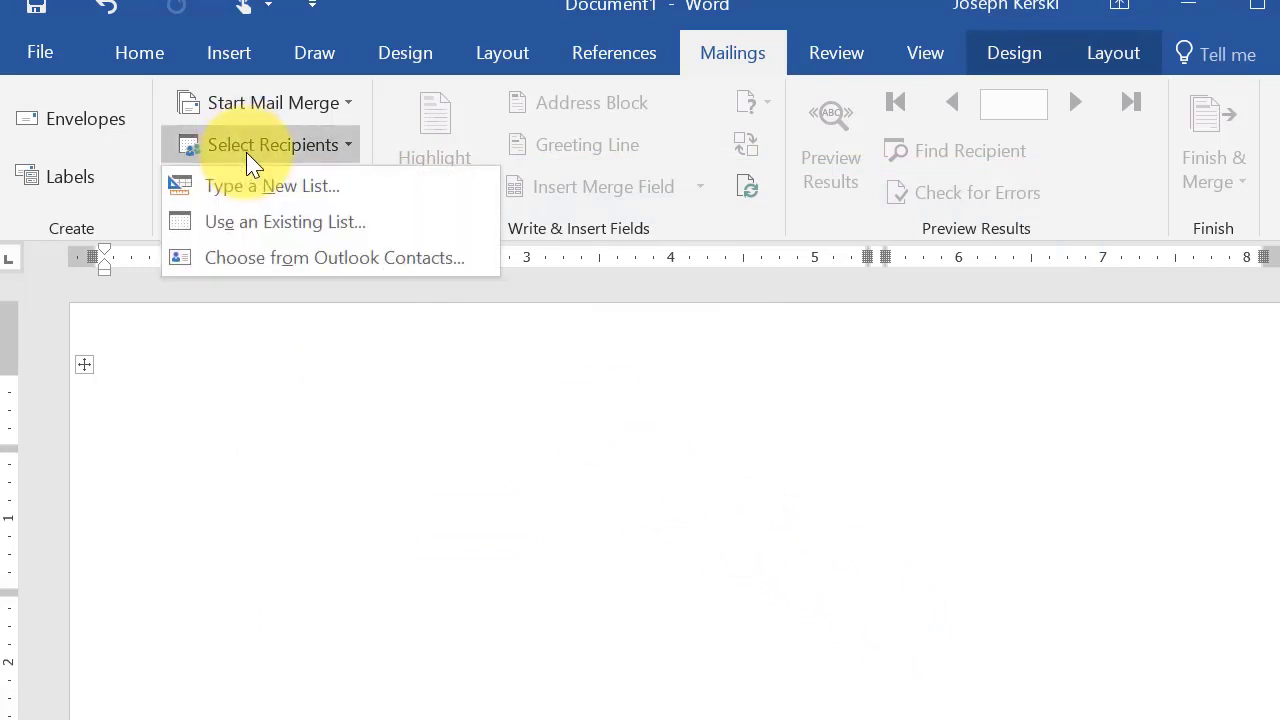
left_click(285, 232)
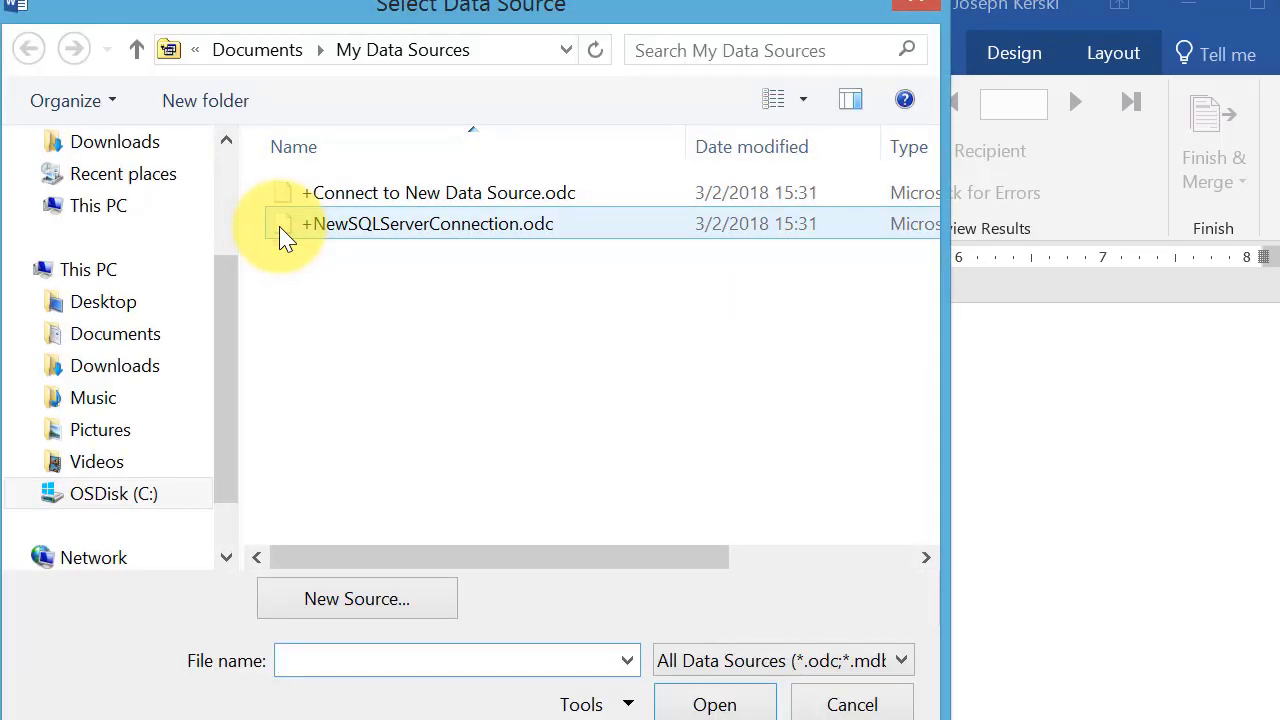
double_click(282, 228)
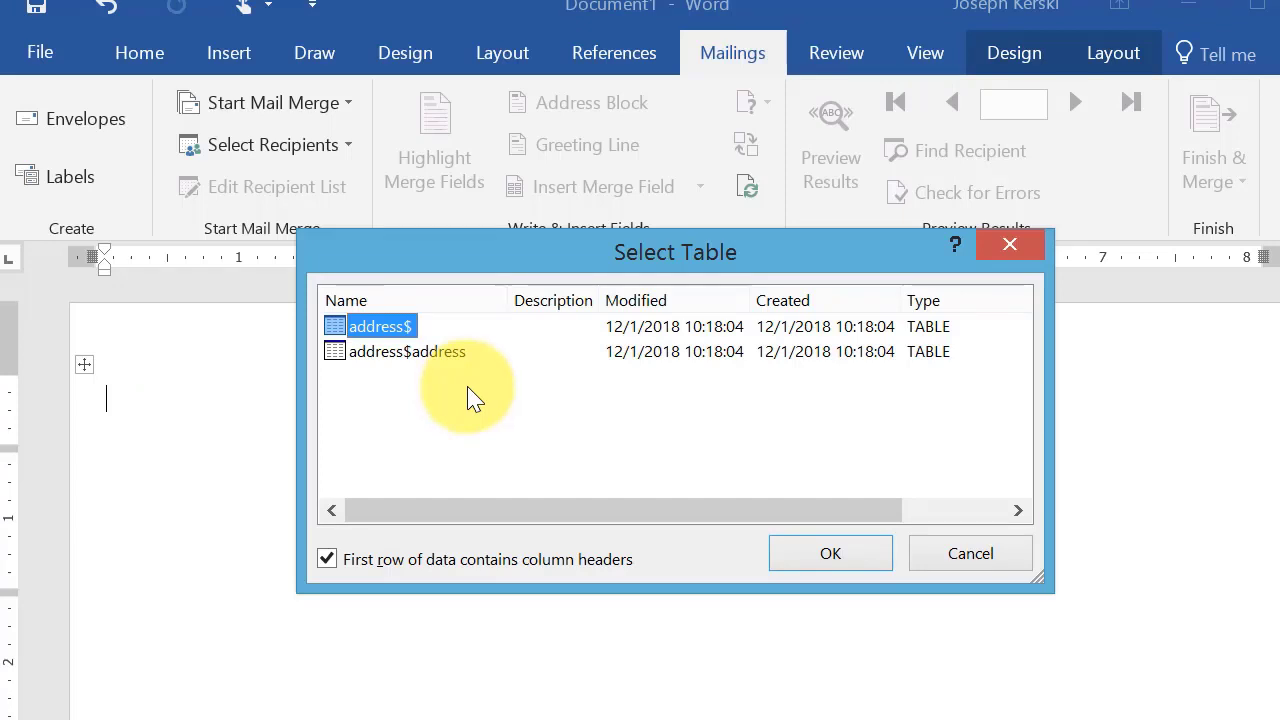
left_click(812, 558)
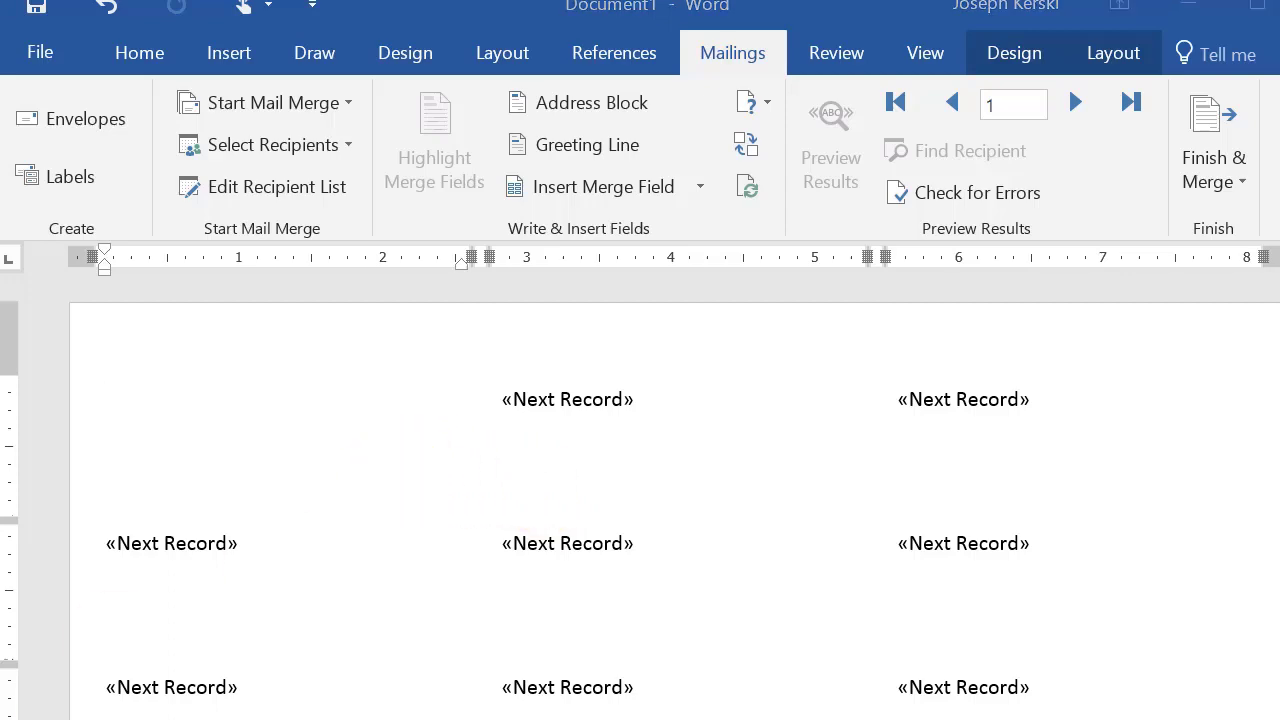
key("super+e")
left_click(58, 693)
left_click(440, 456)
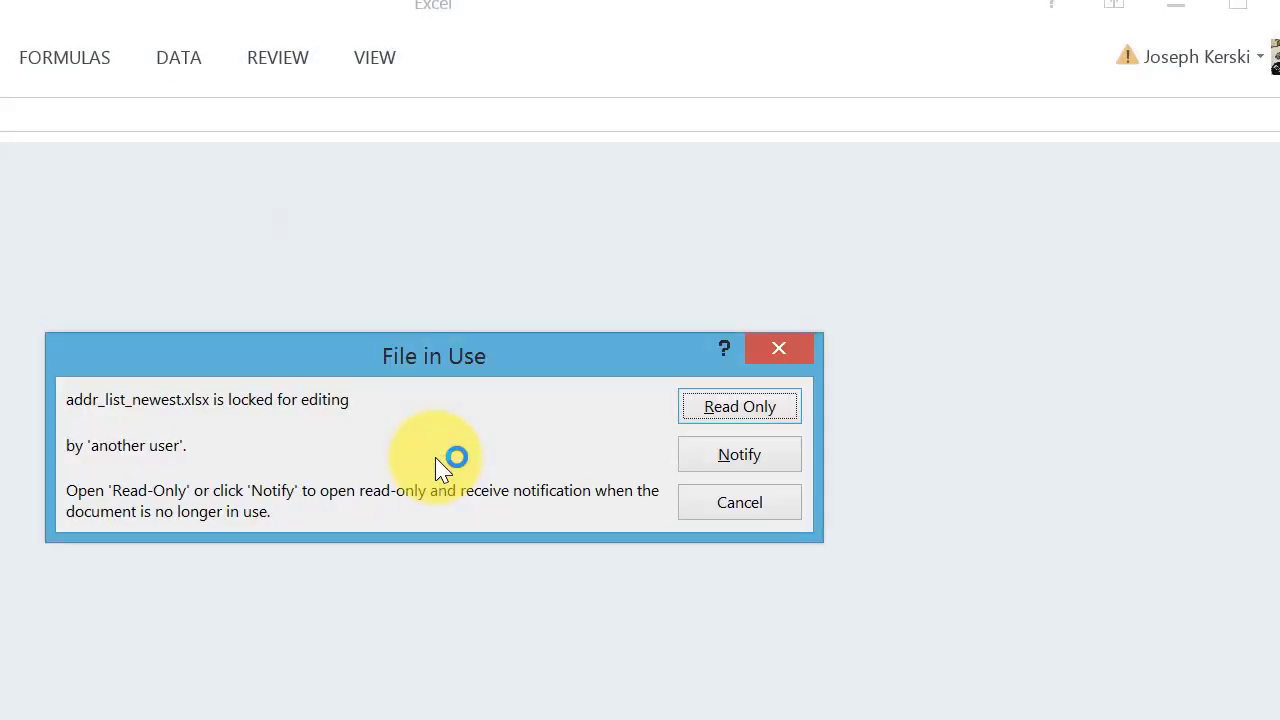
left_click(740, 406)
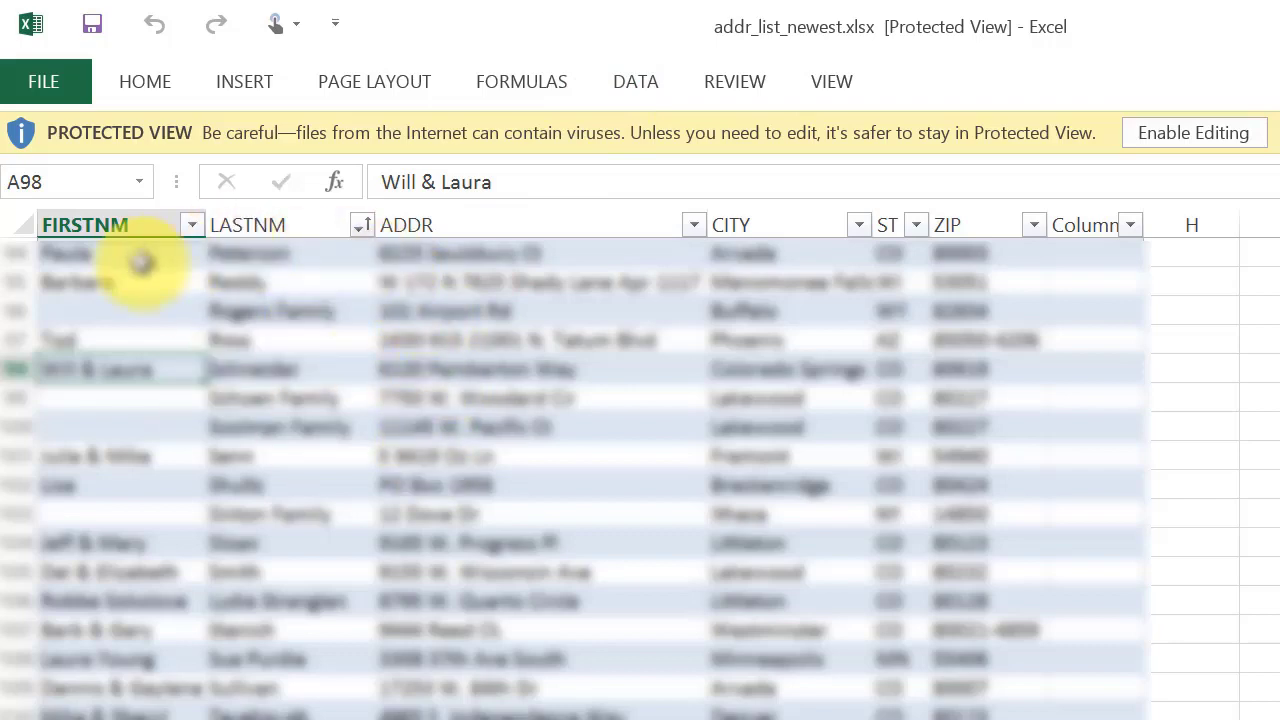
scroll(131, 232, "down", 5)
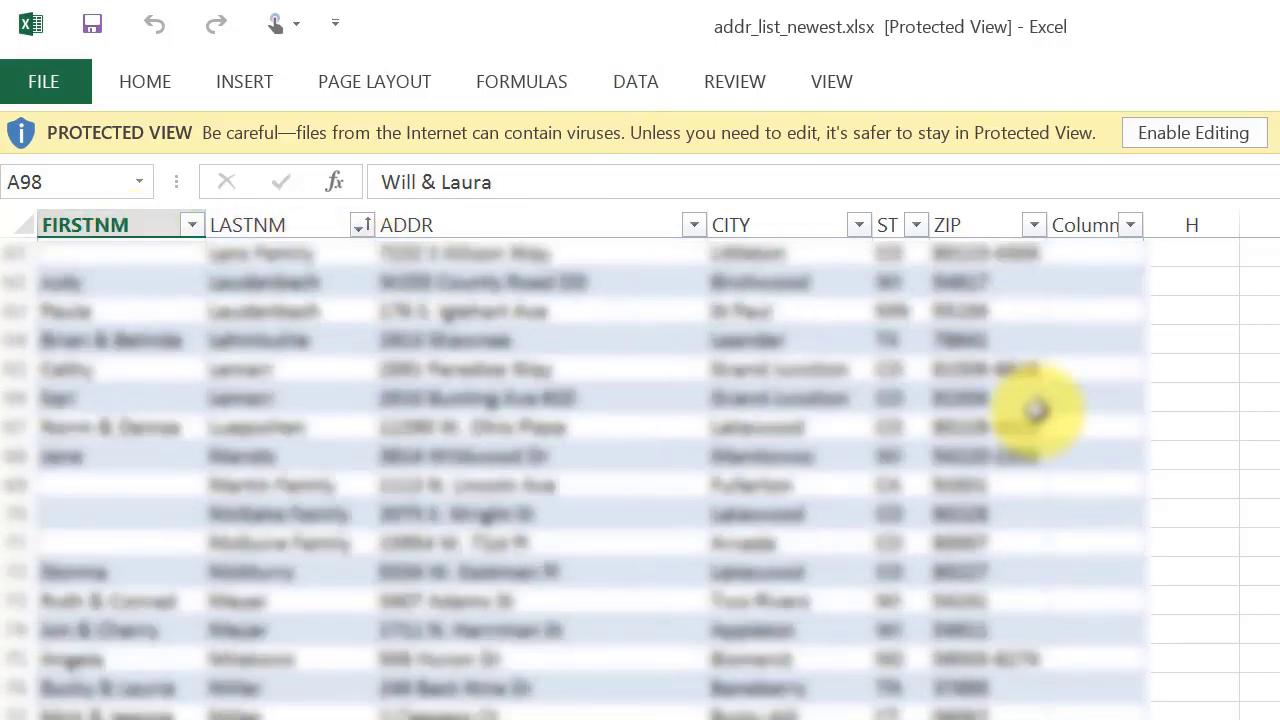
scroll(220, 265, "up", 4)
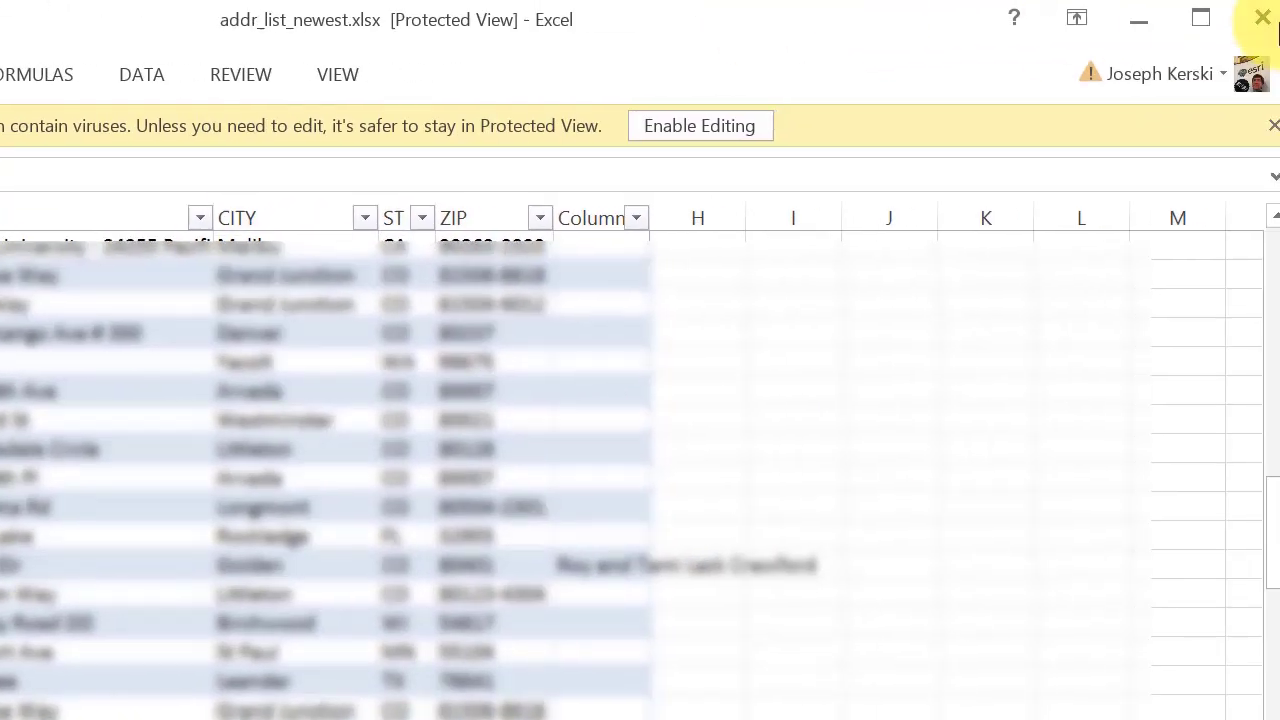
left_click(1260, 12)
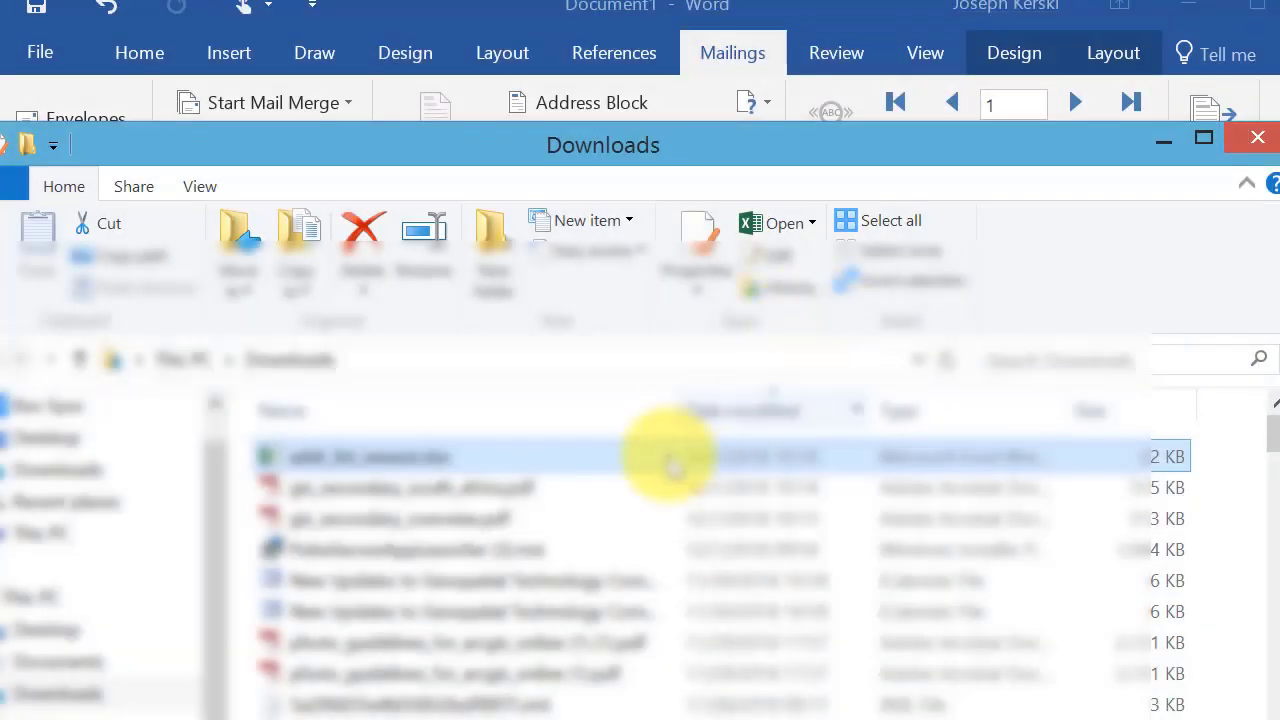
Insert the FIRSTNM and LASTNM merge fields into the first label
key("alt+F4")
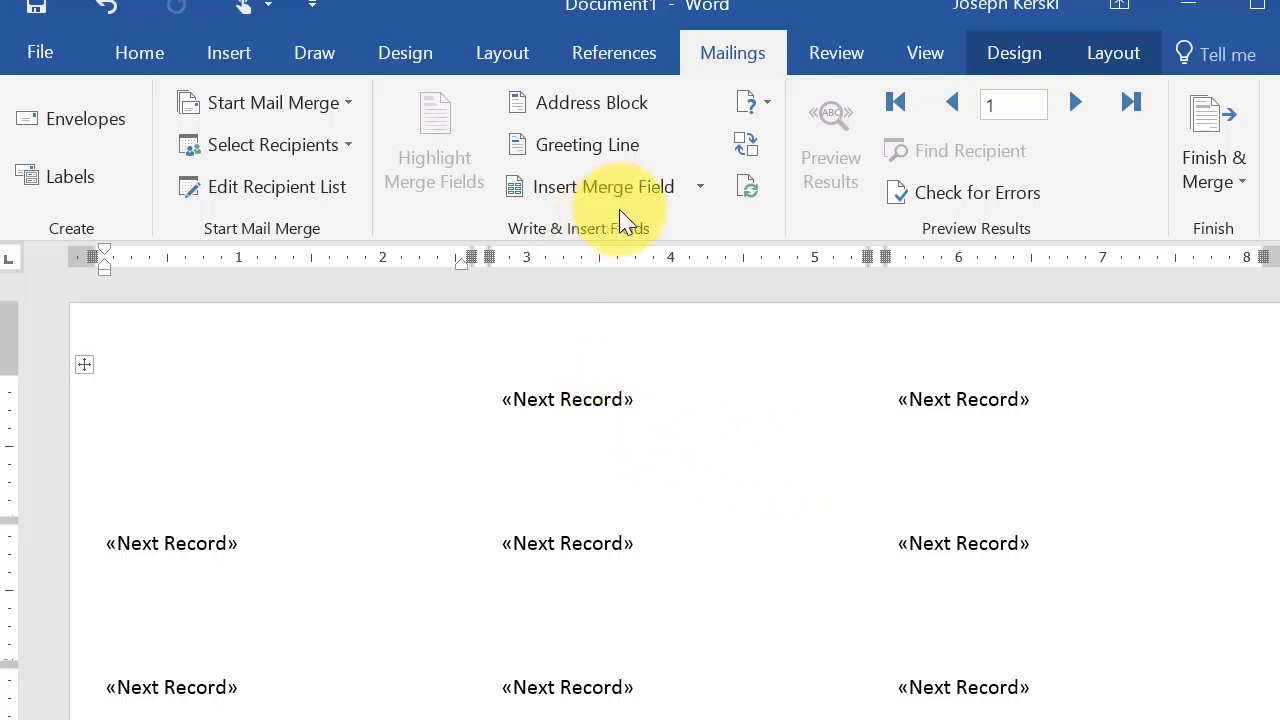
left_click(697, 192)
left_click(640, 234)
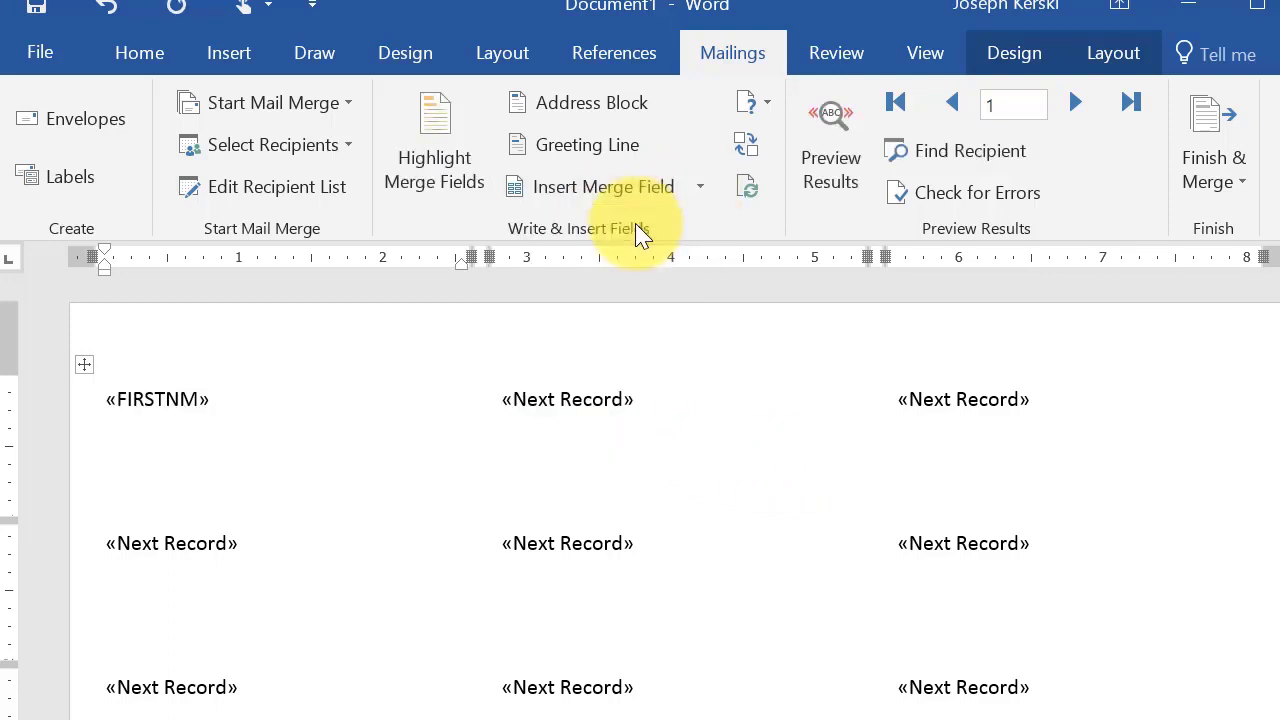
left_click(603, 187)
left_click(537, 333)
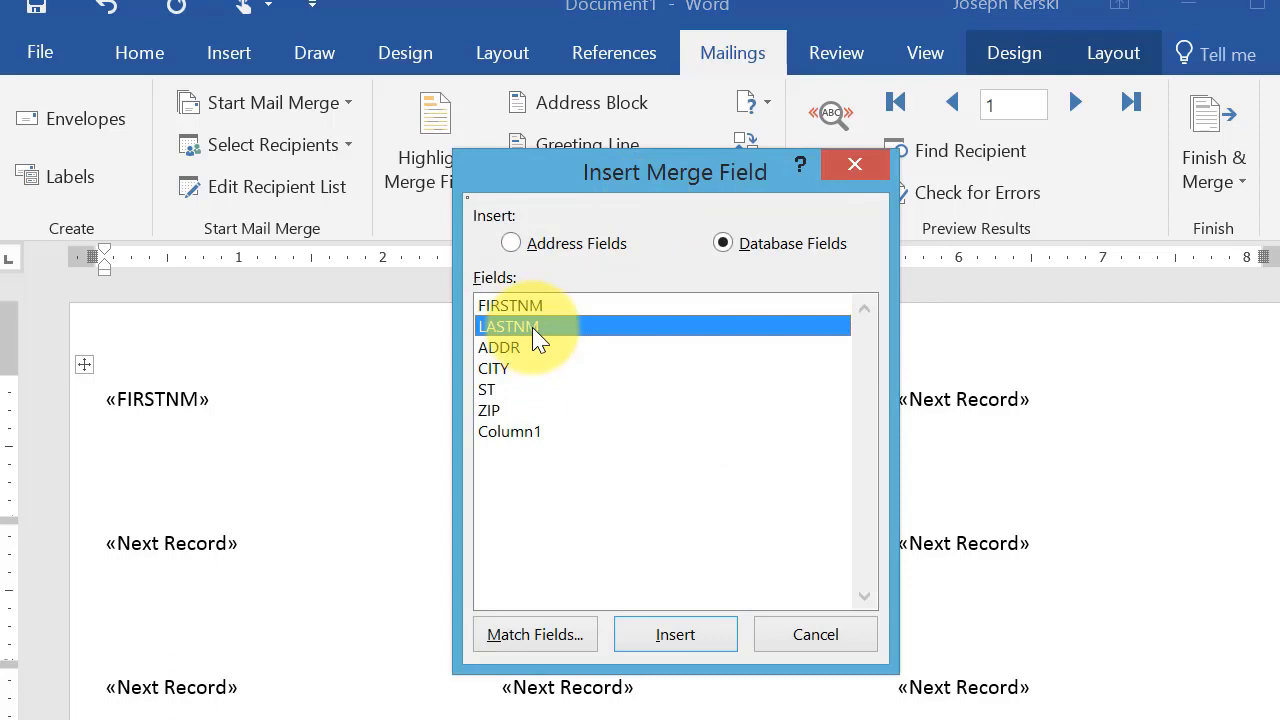
left_click(665, 640)
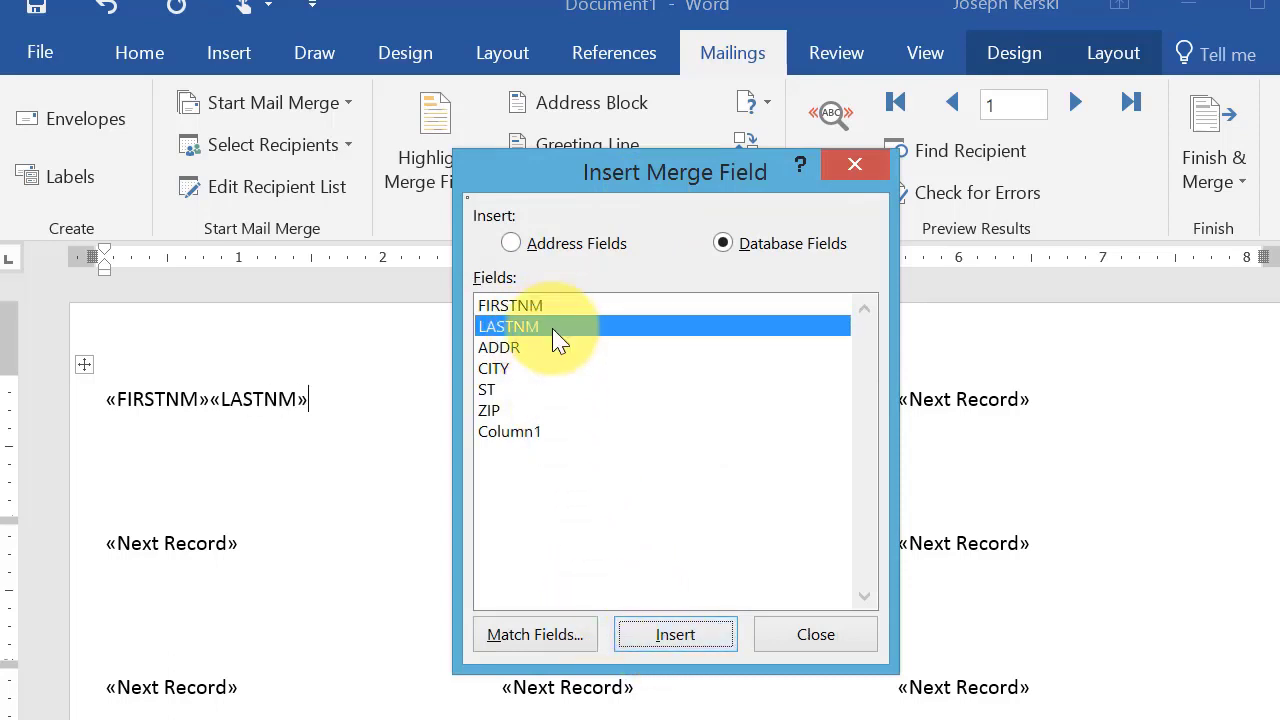
Add the ADDR, CITY, ST and ZIP merge fields, then close the field list
left_click(490, 347)
left_click(672, 636)
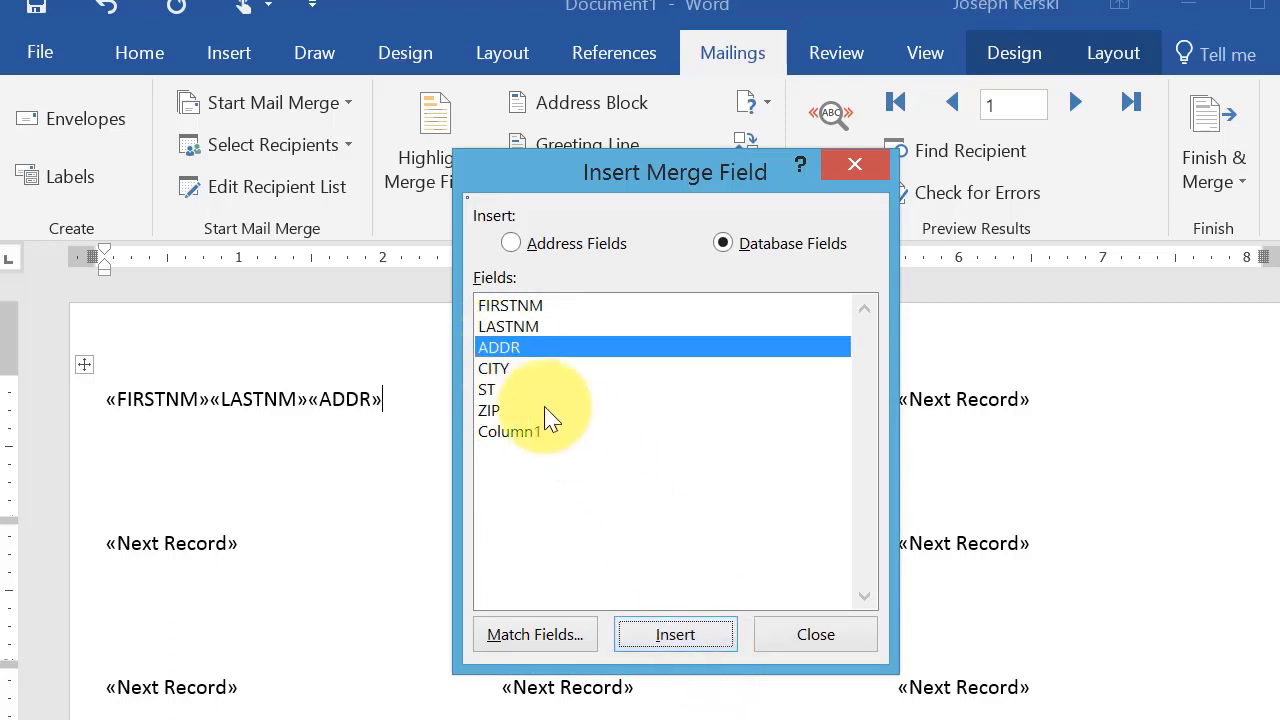
left_click(520, 369)
left_click(690, 638)
left_click(511, 392)
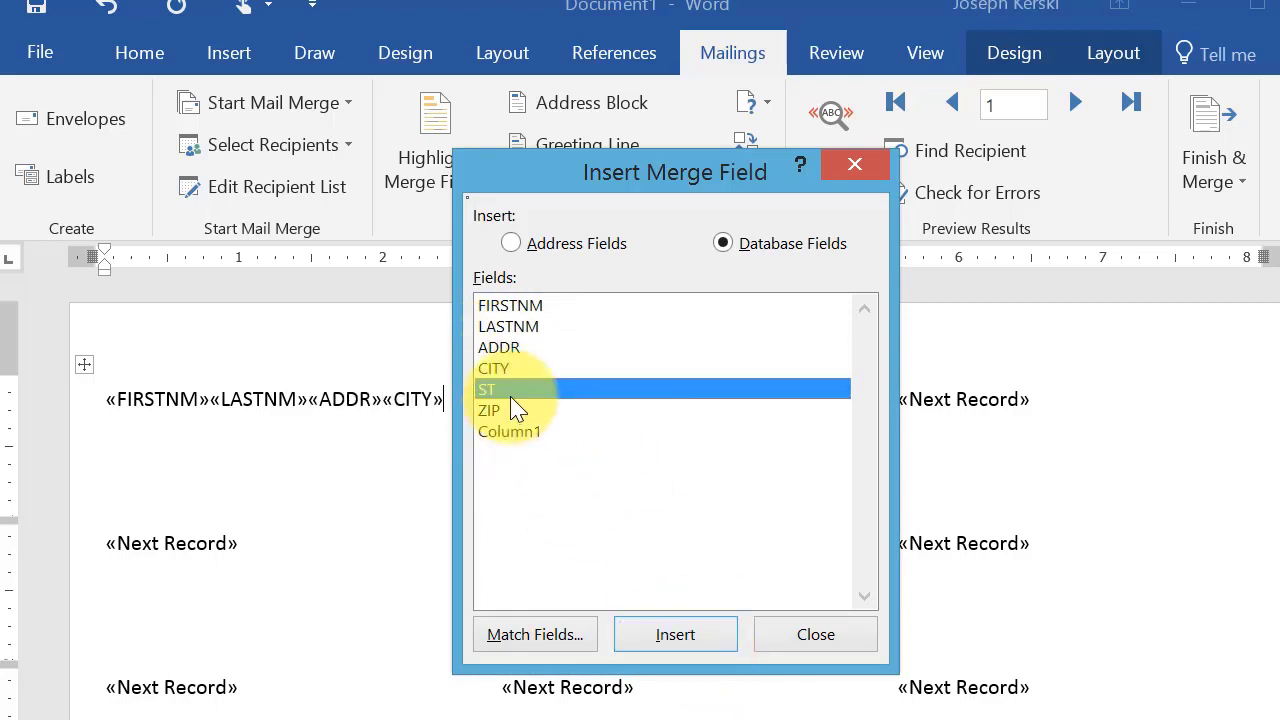
left_click(675, 634)
left_click(490, 411)
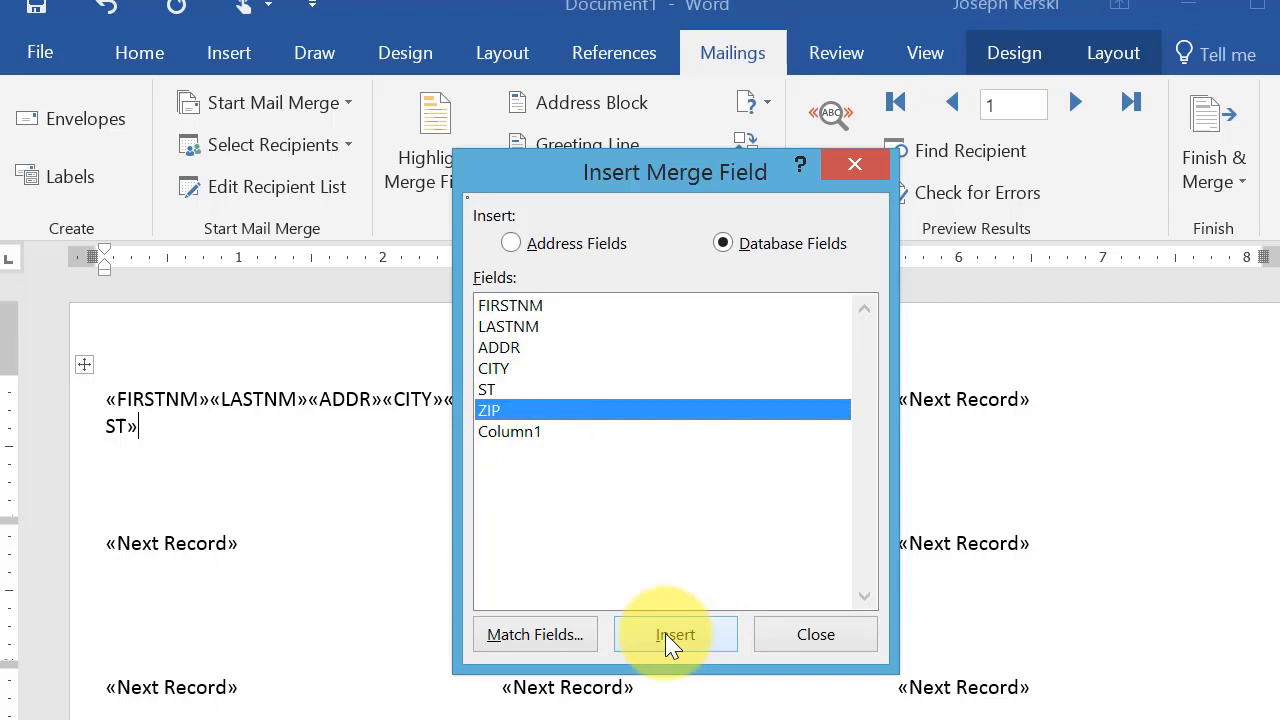
left_click(672, 640)
left_click(780, 640)
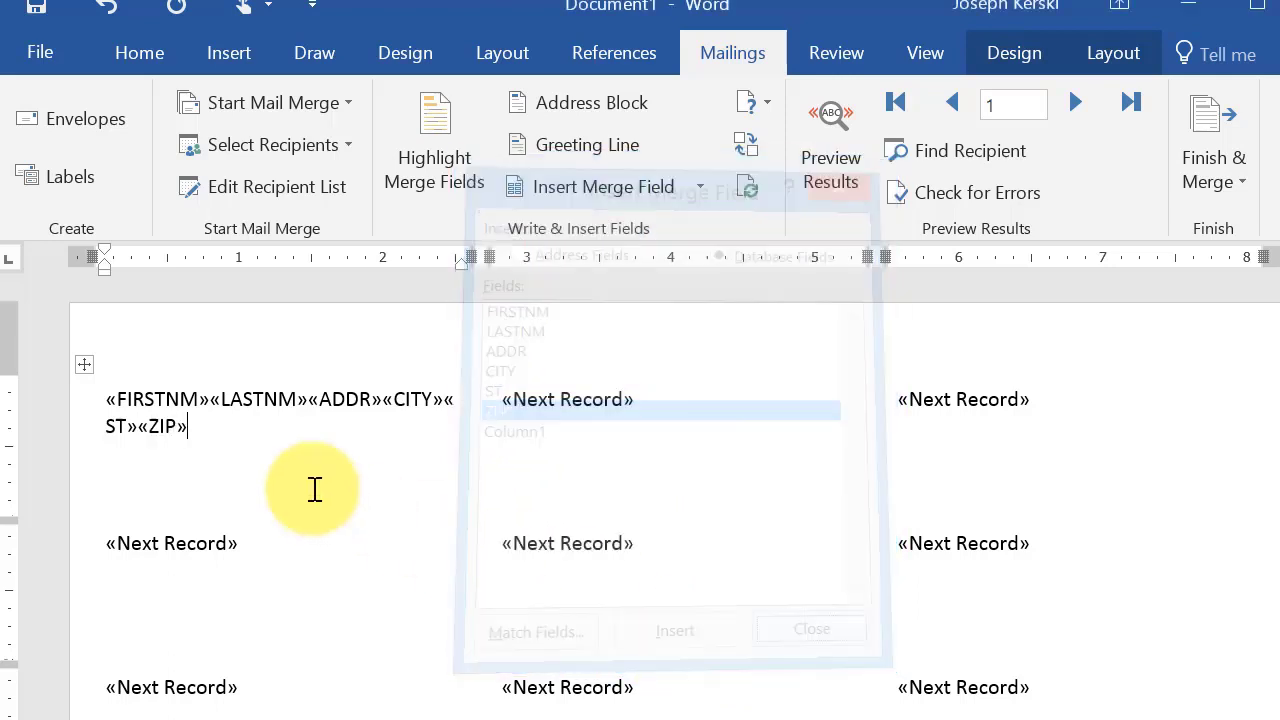
Put «FIRSTNM» «LASTNM» together on the label's first line
left_click(215, 400)
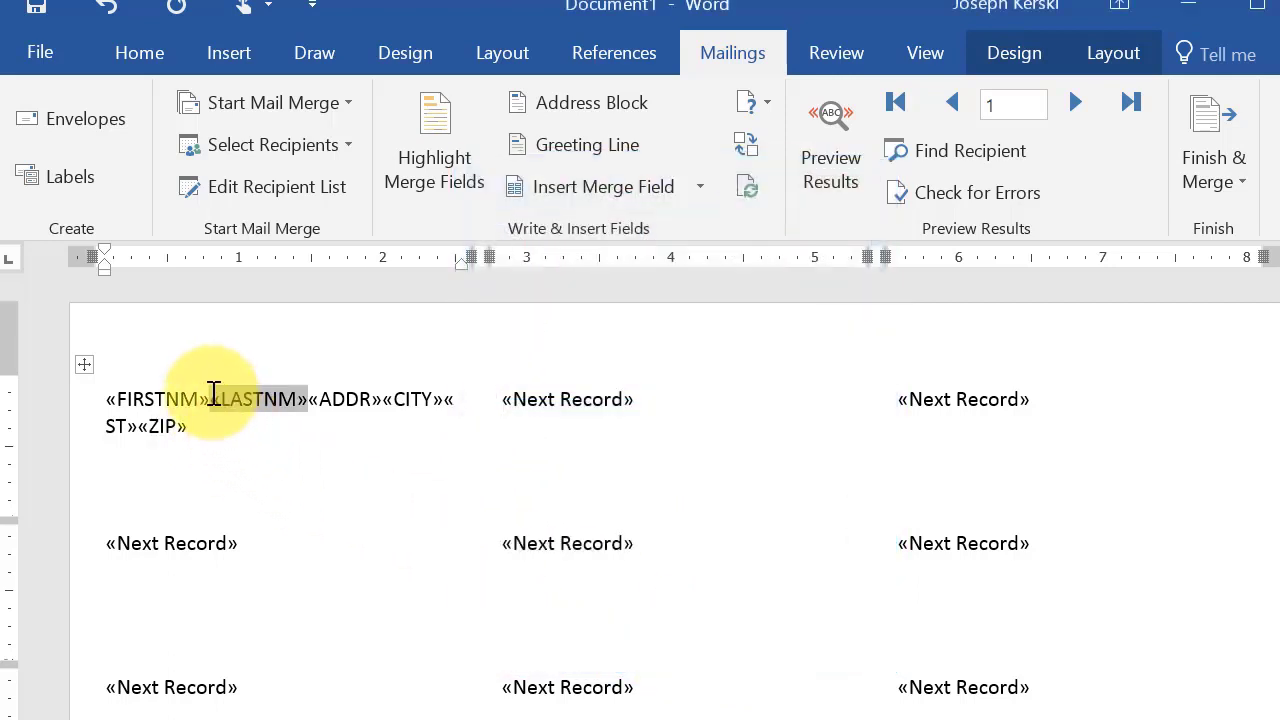
key("Return")
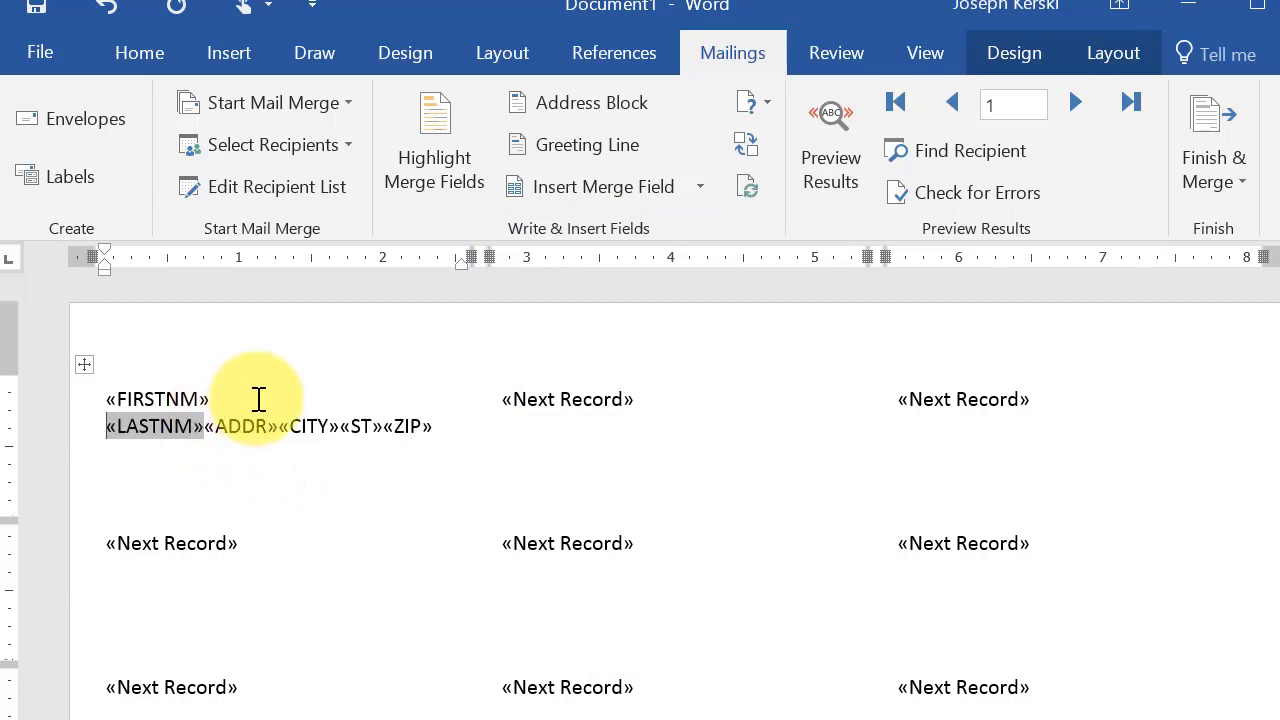
key("shift+Right")
left_click(226, 406)
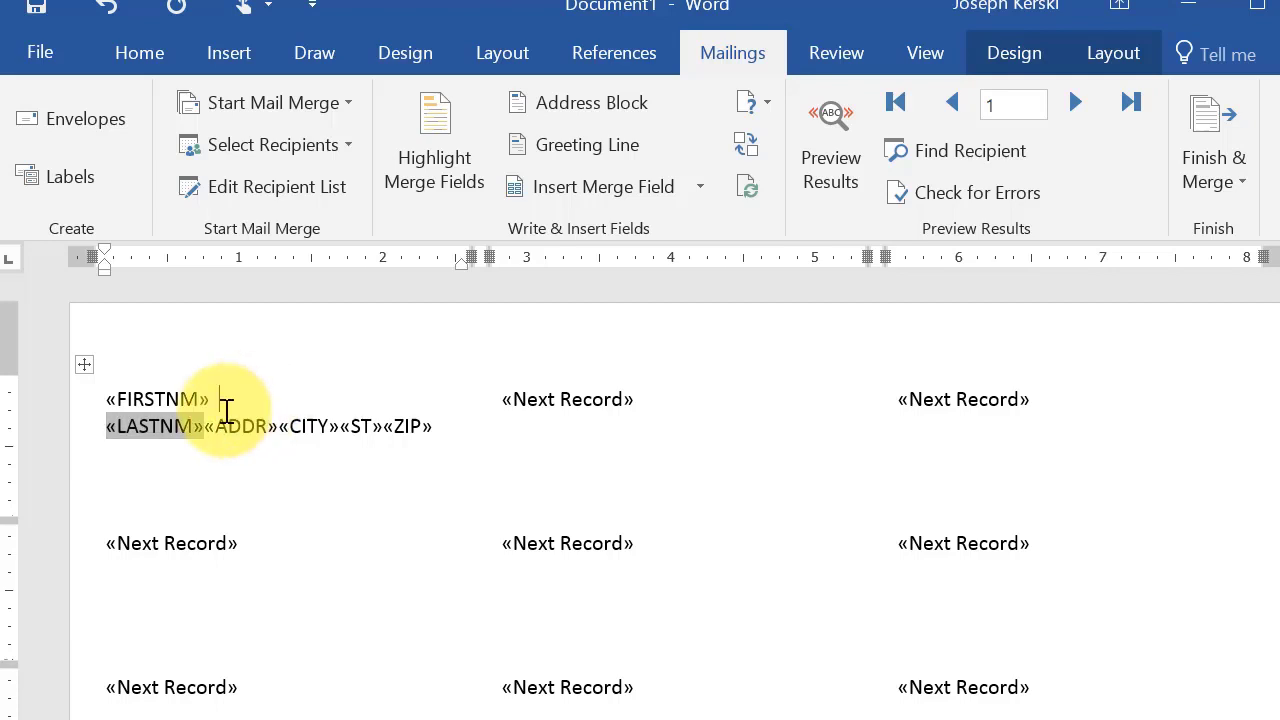
key("Down")
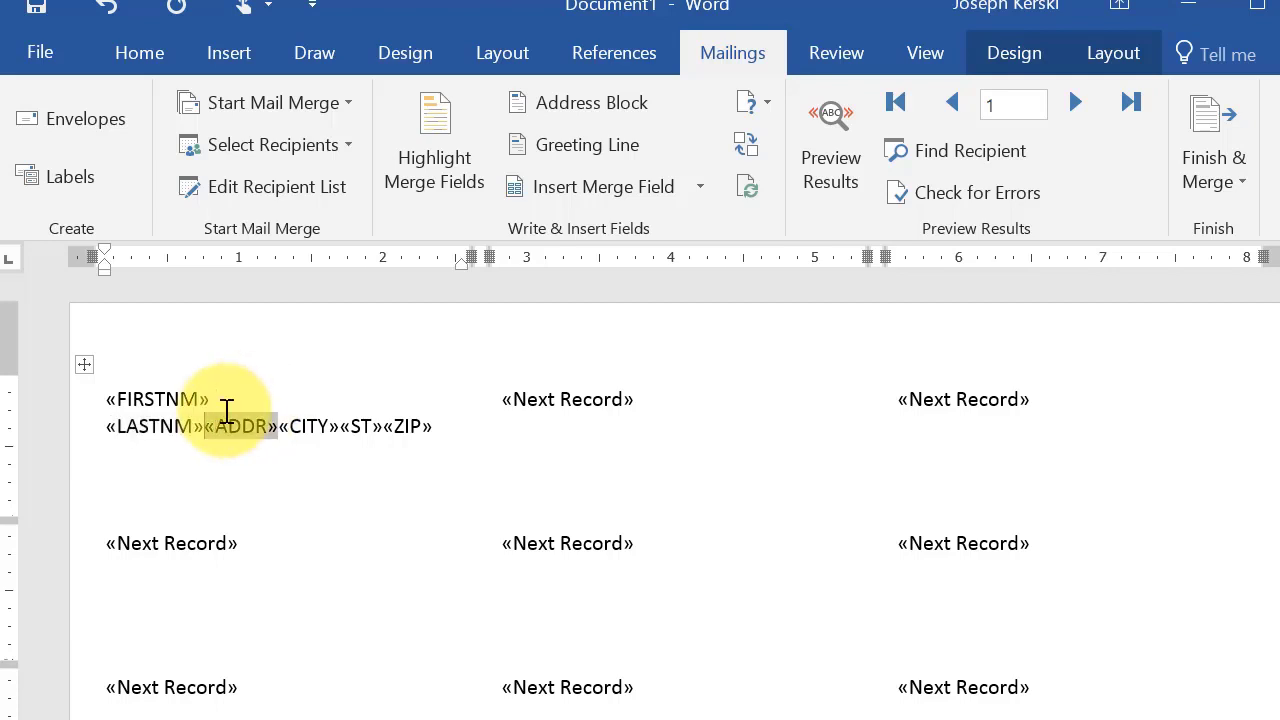
key("shift+Left")
left_click(226, 406)
key("Delete")
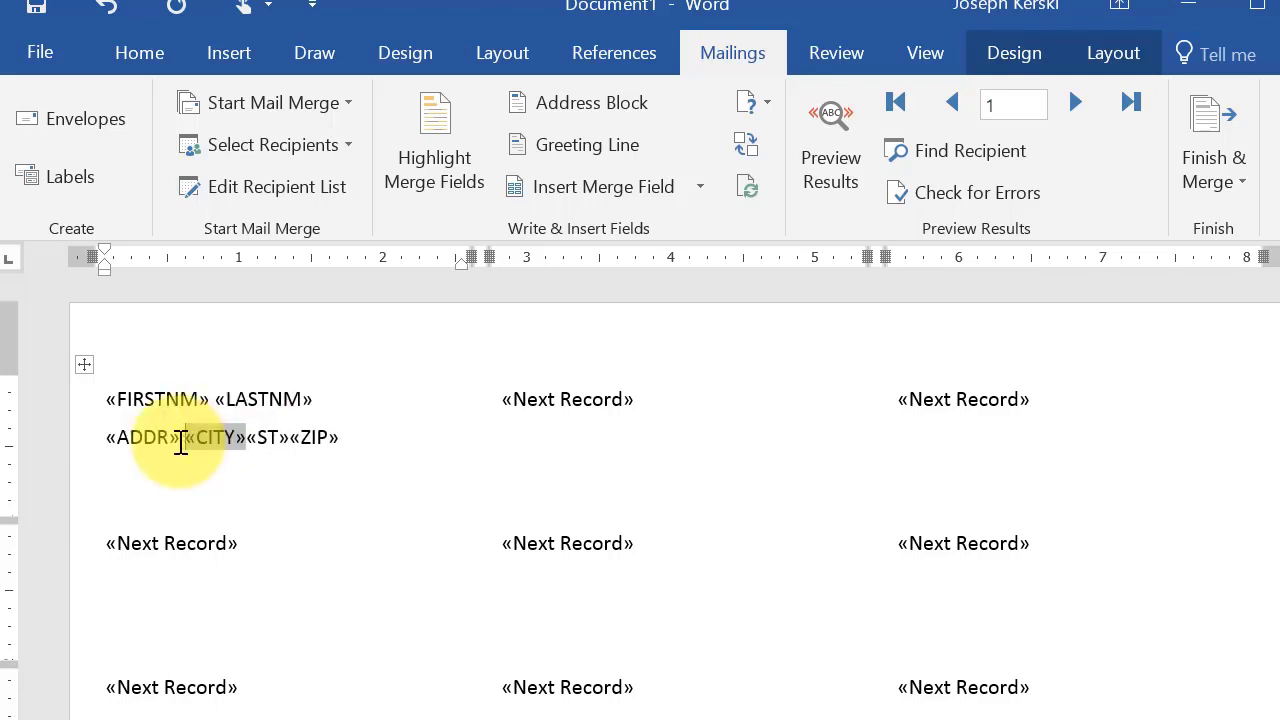
Leave «ADDR» on its own line and move «CITY» «ST» «ZIP» to a third line
left_click(247, 443)
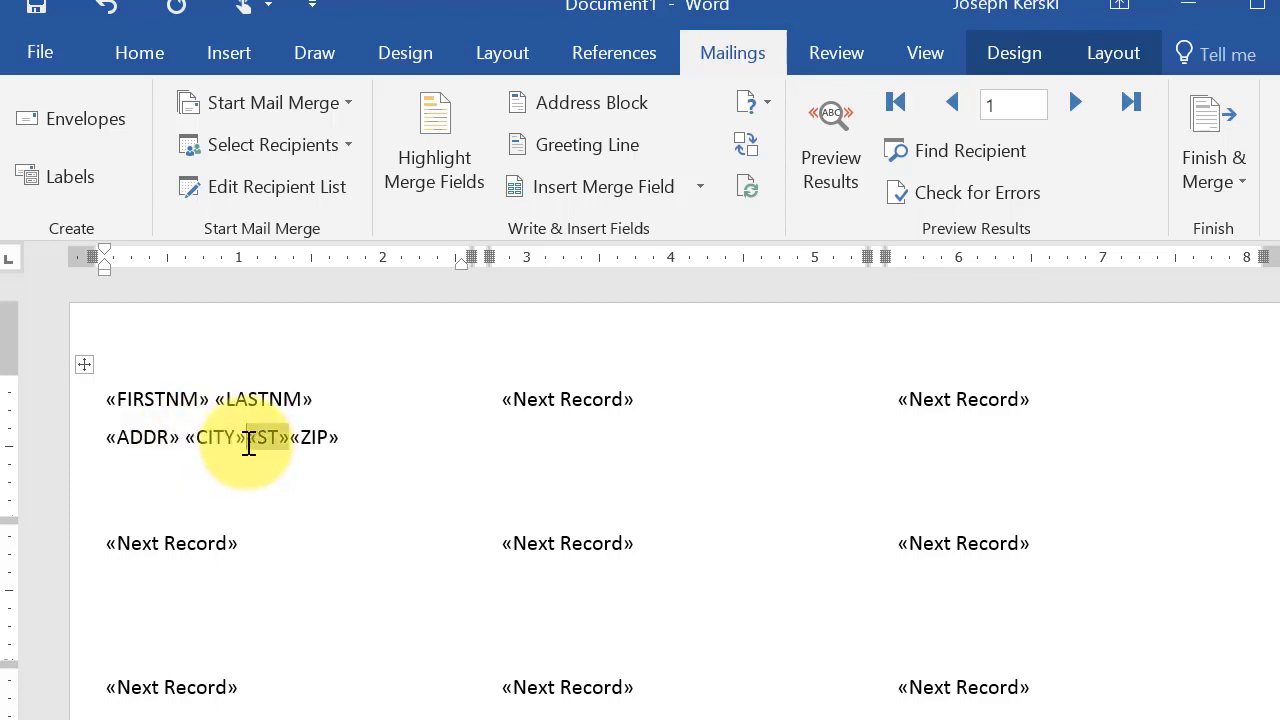
left_click(178, 437)
key("Return")
left_click(227, 476)
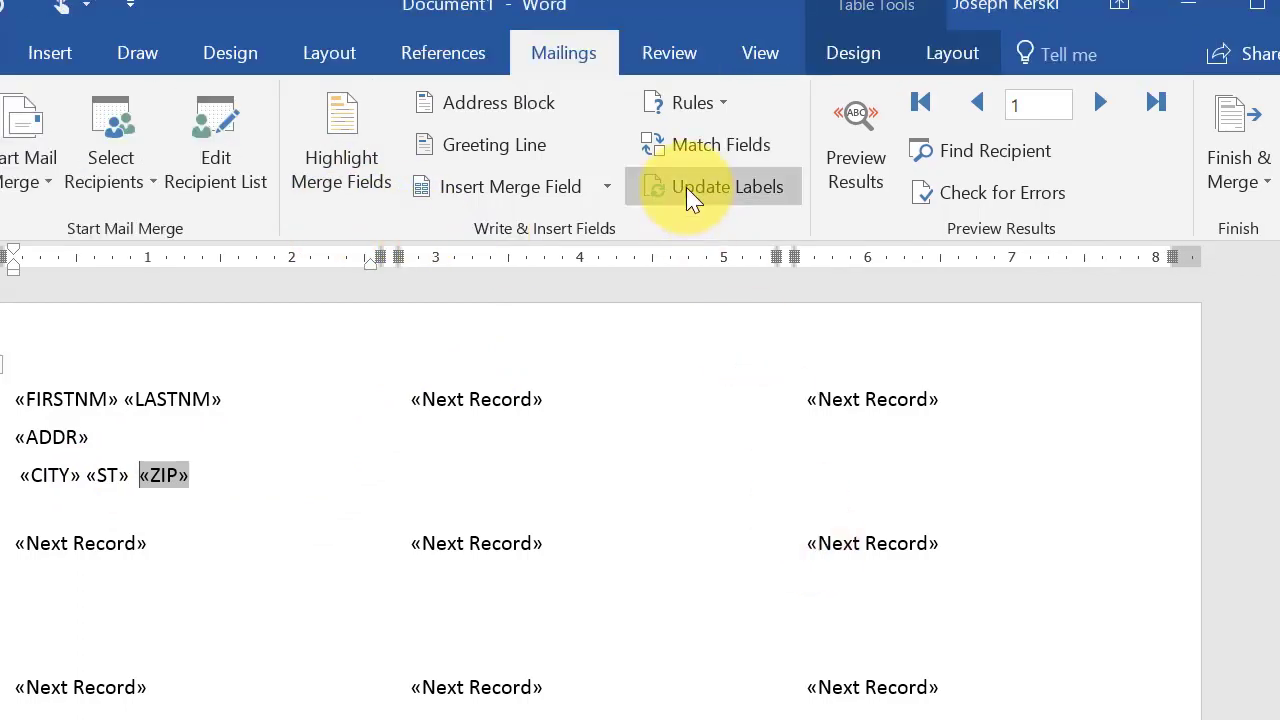
Apply the three-line name, street and city-state-ZIP layout to every label with Update Labels
left_click(693, 195)
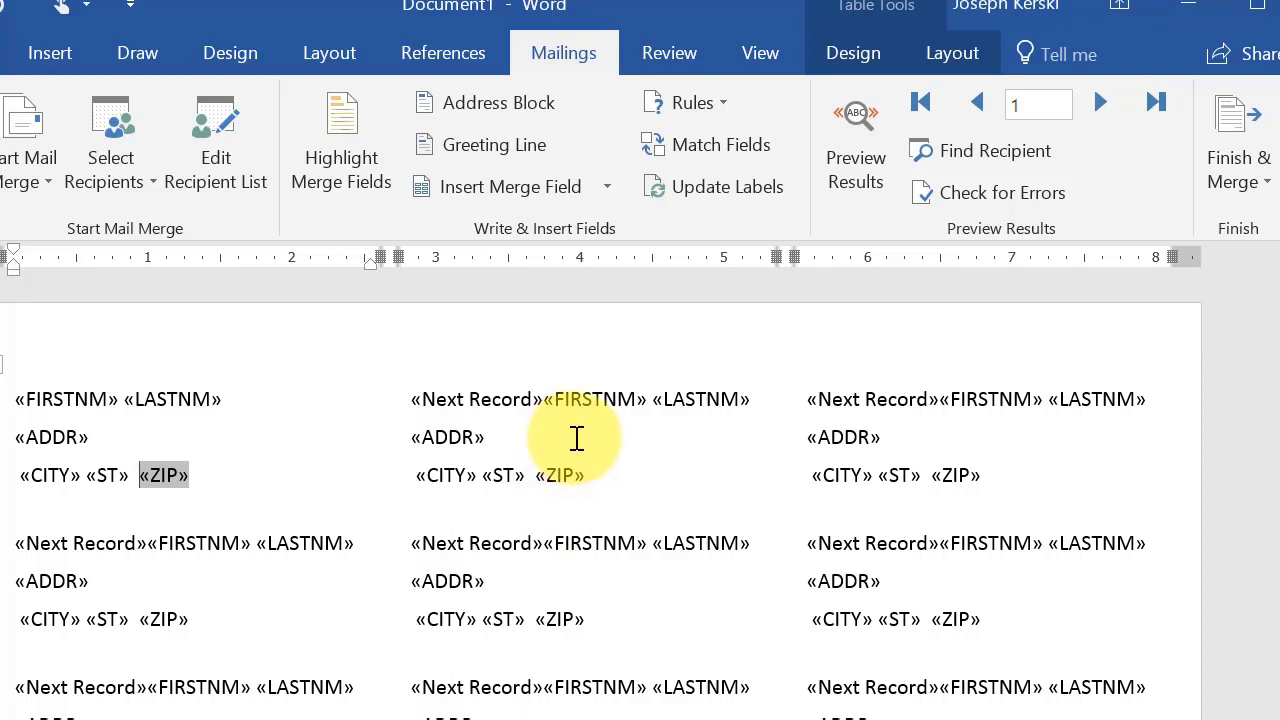
Preview the labels with real recipient names and addresses and scroll through the sheet
left_click(857, 186)
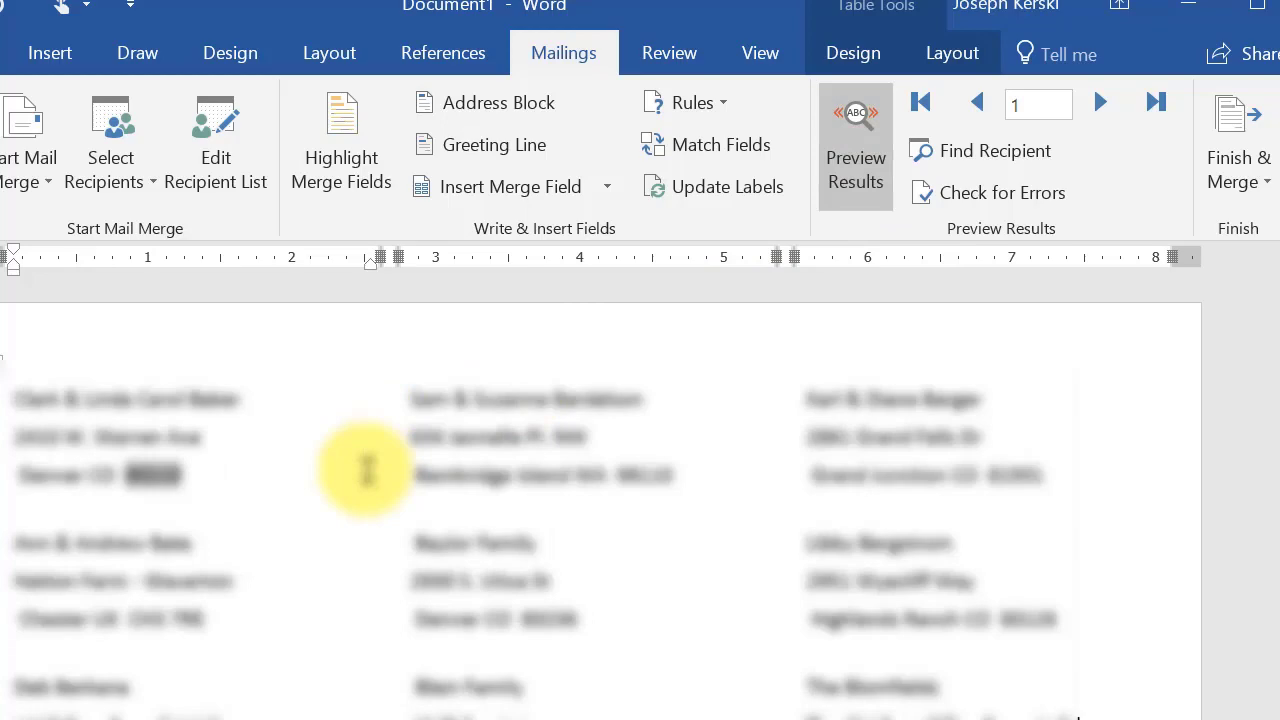
scroll(598, 594, "down", 3)
scroll(594, 597, "down", 1)
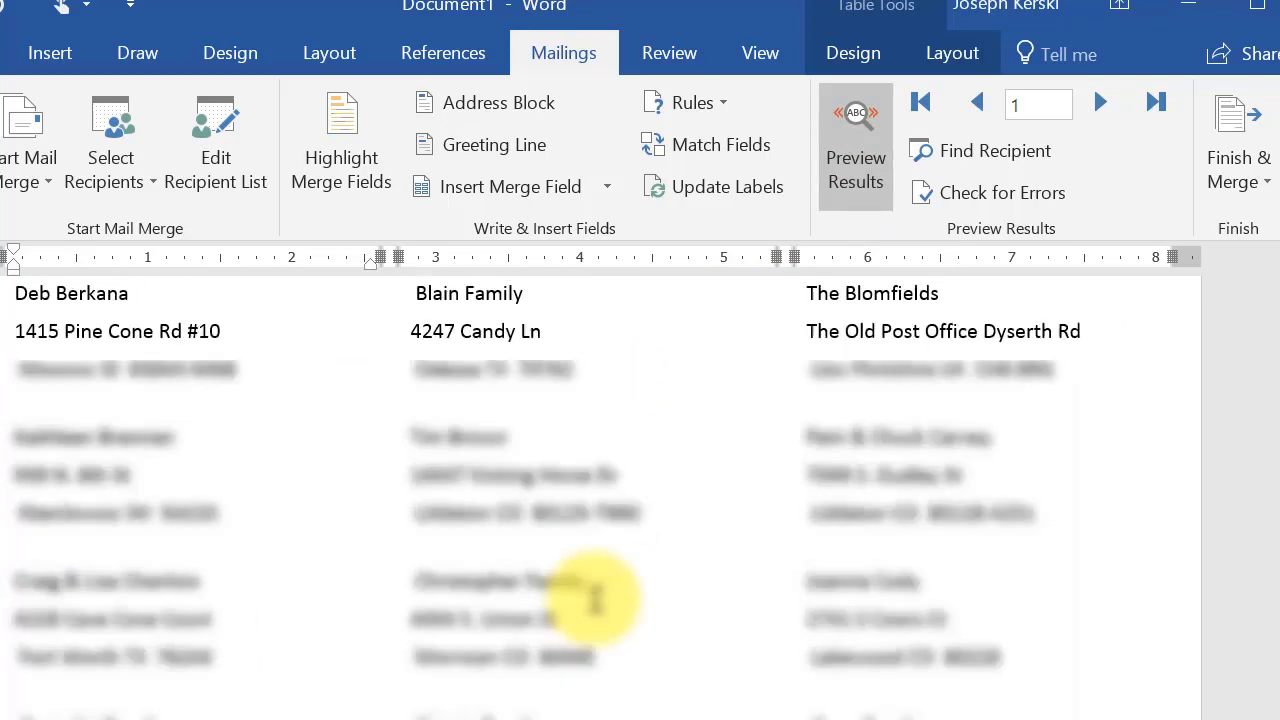
scroll(593, 590, "up", 4)
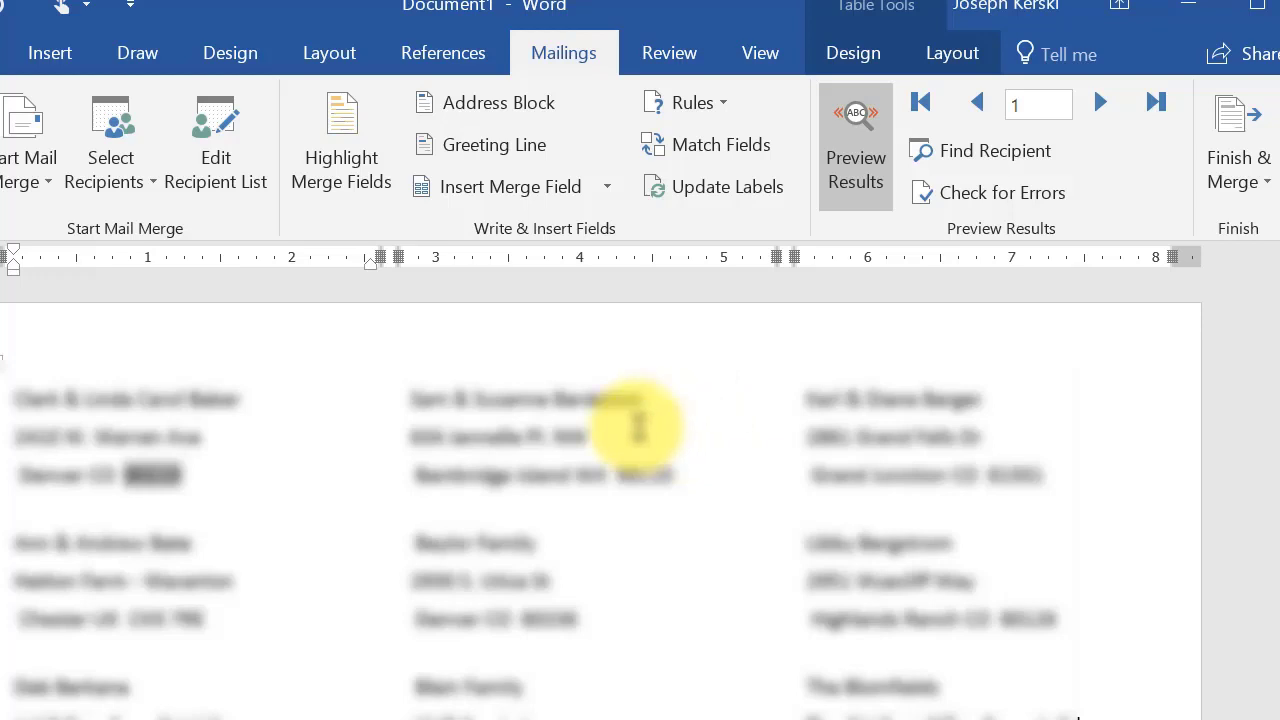
double_click(196, 398)
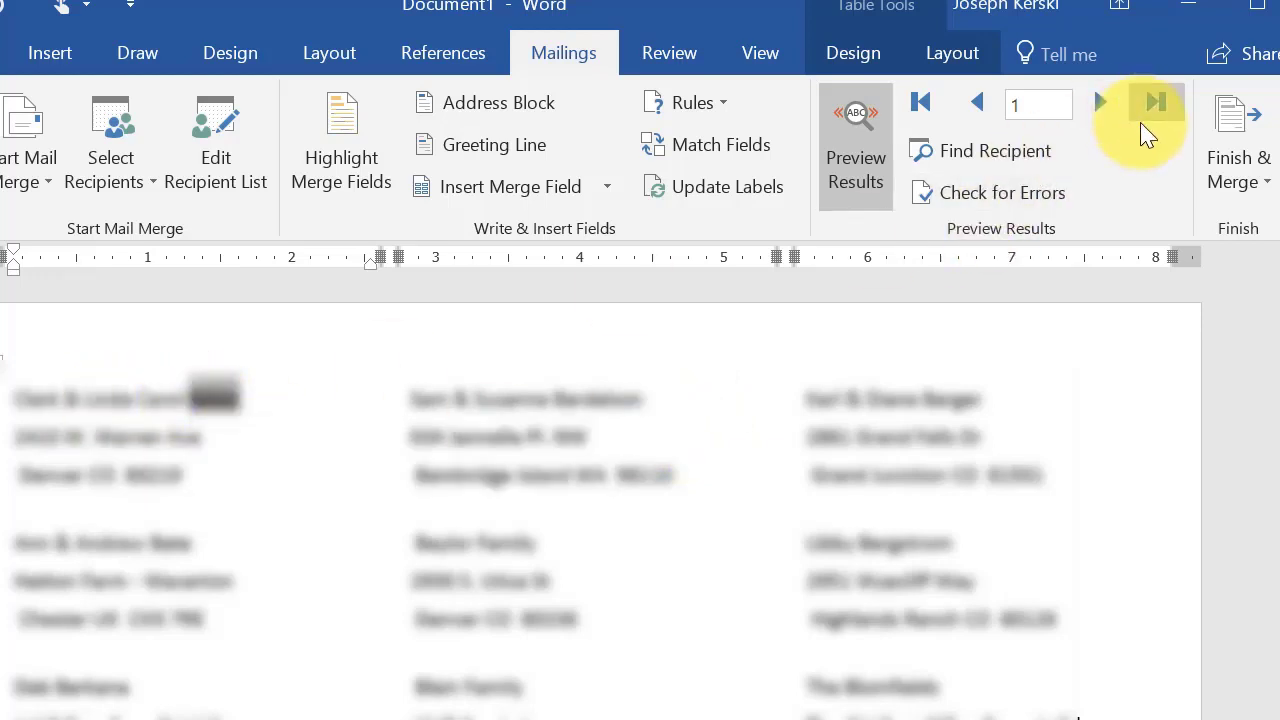
Choose Finish & Merge > Print Documents to open the Merge to Printer dialog
left_click(1233, 160)
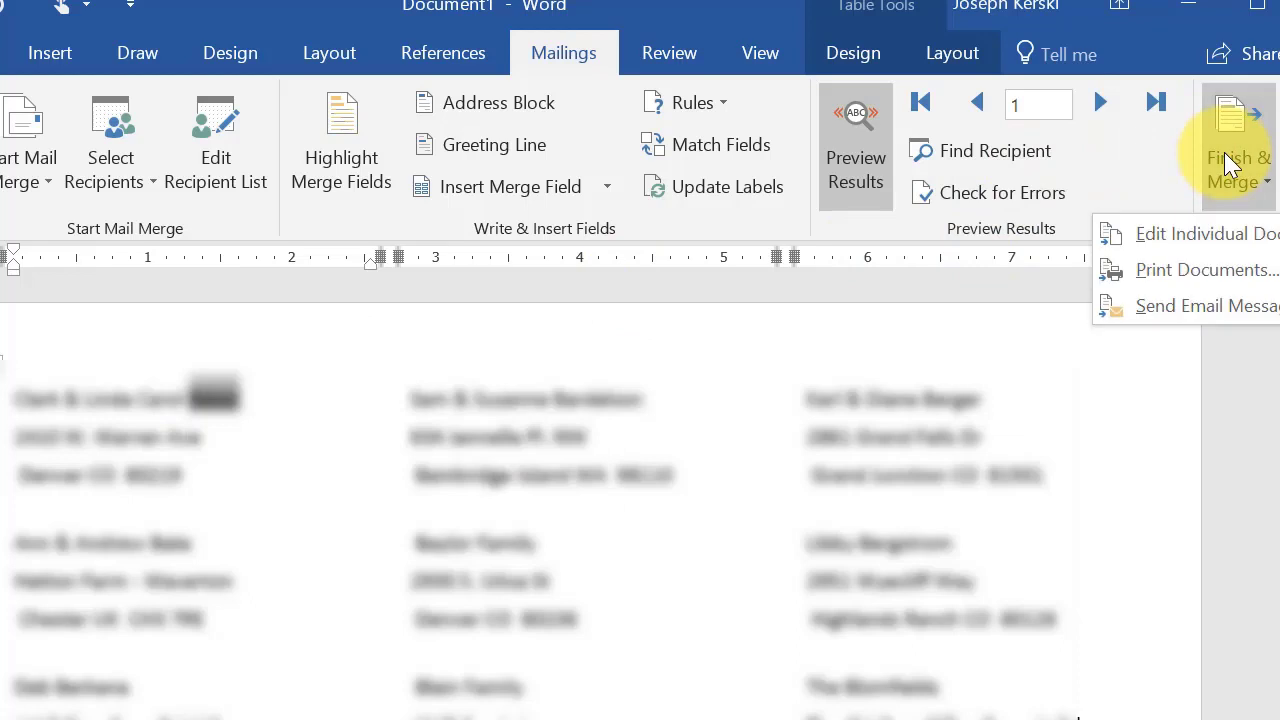
left_click(1208, 283)
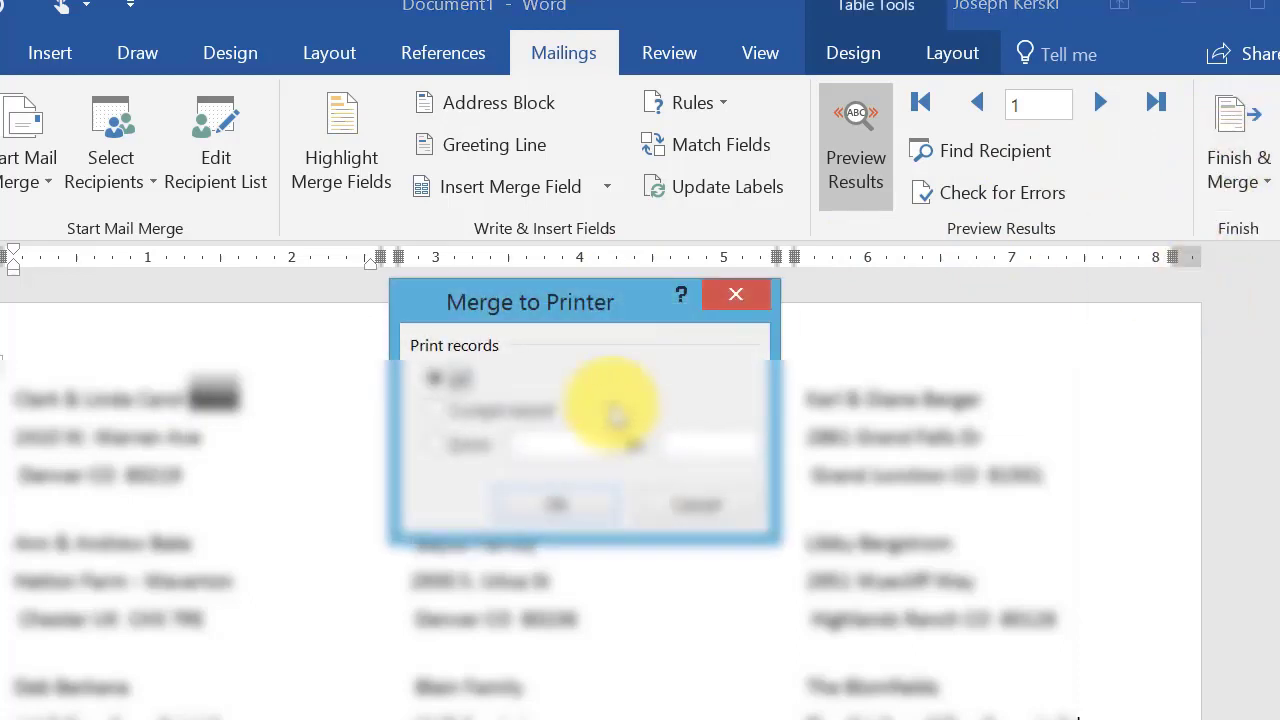